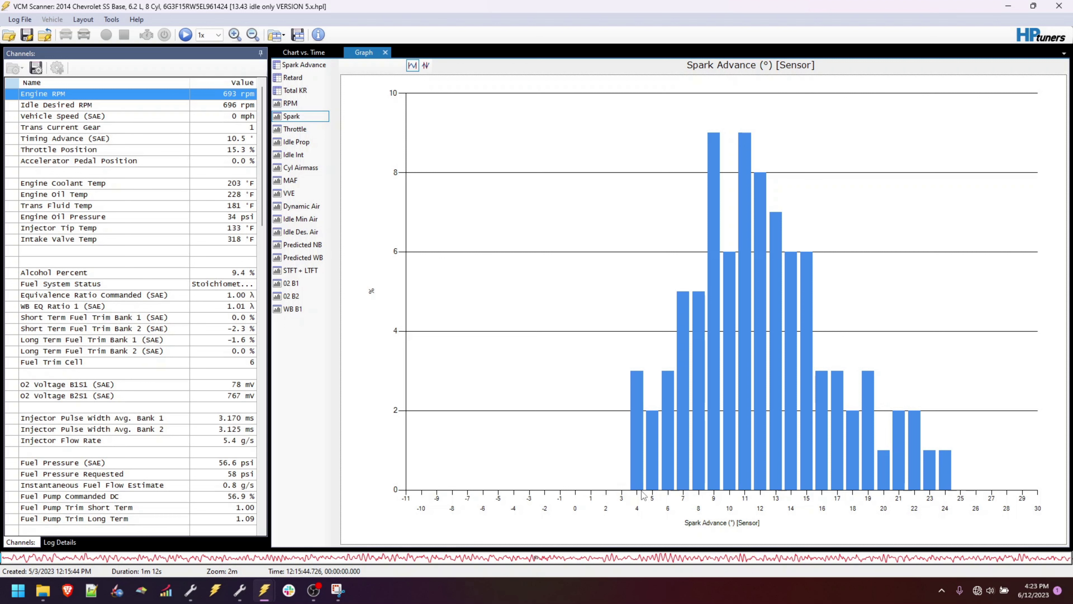
# - Select the Idle Int chart to show the 13.43 idle log's Idle Integral Airflow histogram
pyautogui.click(304, 159)
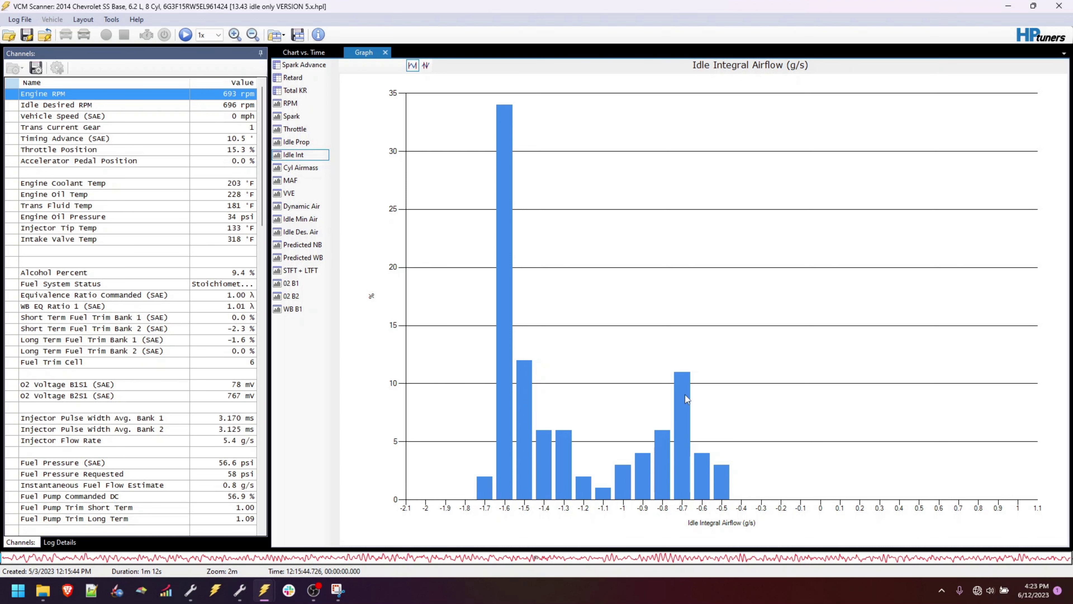
# - Snip the Idle Integral Airflow histogram area and enlarge the snip window
pyautogui.click(337, 592)
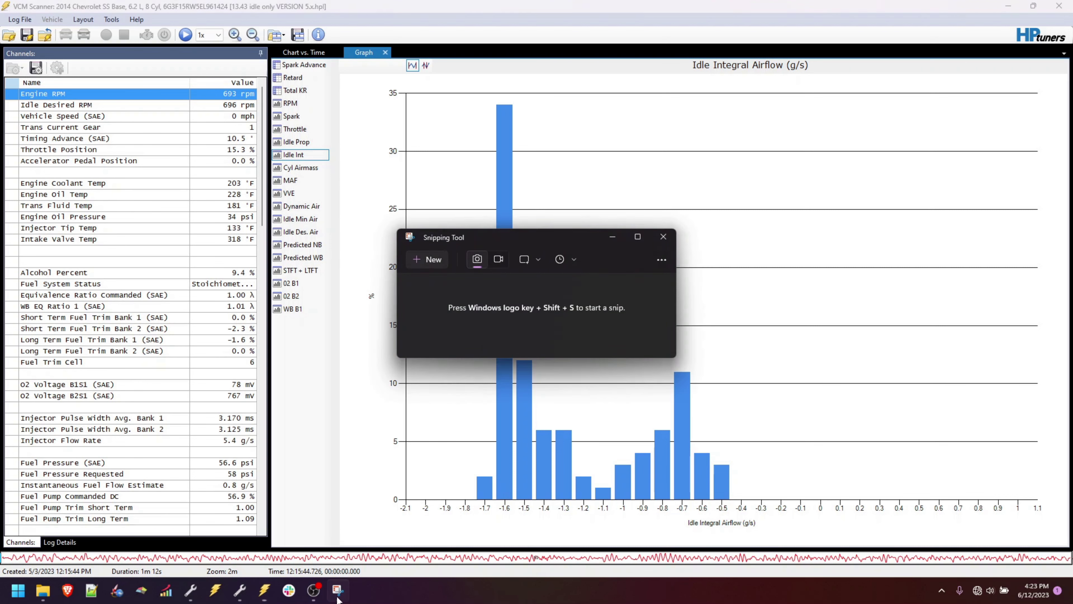
pyautogui.click(424, 262)
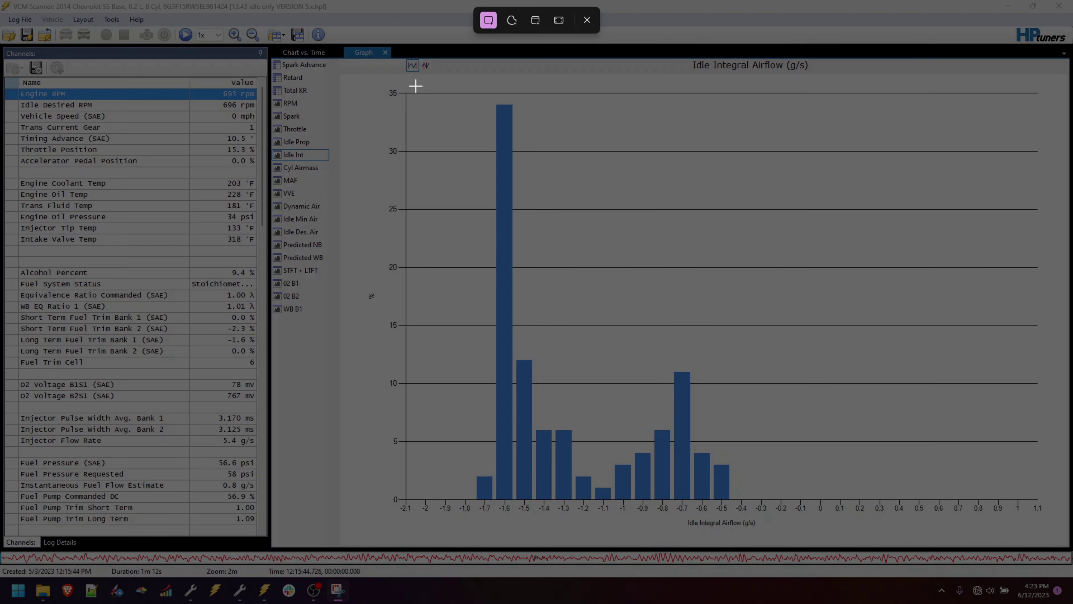
pyautogui.moveTo(365, 76); pyautogui.dragTo(818, 554)
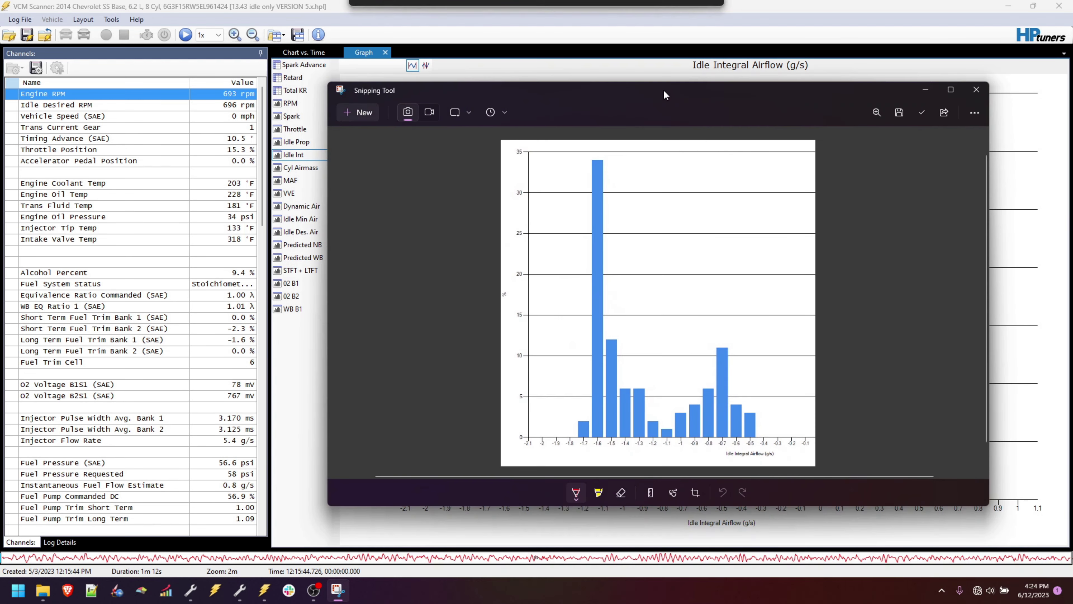
pyautogui.doubleClick(664, 89)
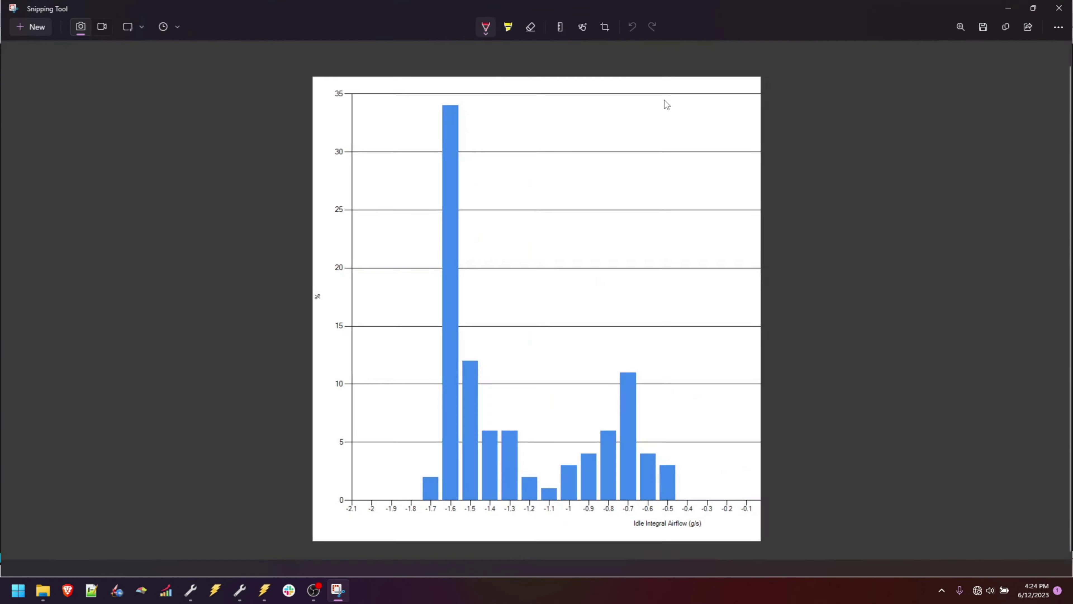
# - Trace red curves over the right hump and tall left peak, then close the snip
pyautogui.moveTo(552, 495)
pyautogui.mouseDown()
pyautogui.moveTo(607, 399)
pyautogui.moveTo(650, 424)
pyautogui.moveTo(684, 512)
pyautogui.mouseUp()
pyautogui.moveTo(413, 493)
pyautogui.mouseDown()
pyautogui.moveTo(454, 120)
pyautogui.moveTo(466, 137)
pyautogui.moveTo(473, 285)
pyautogui.moveTo(505, 431)
pyautogui.moveTo(545, 522)
pyautogui.mouseUp()
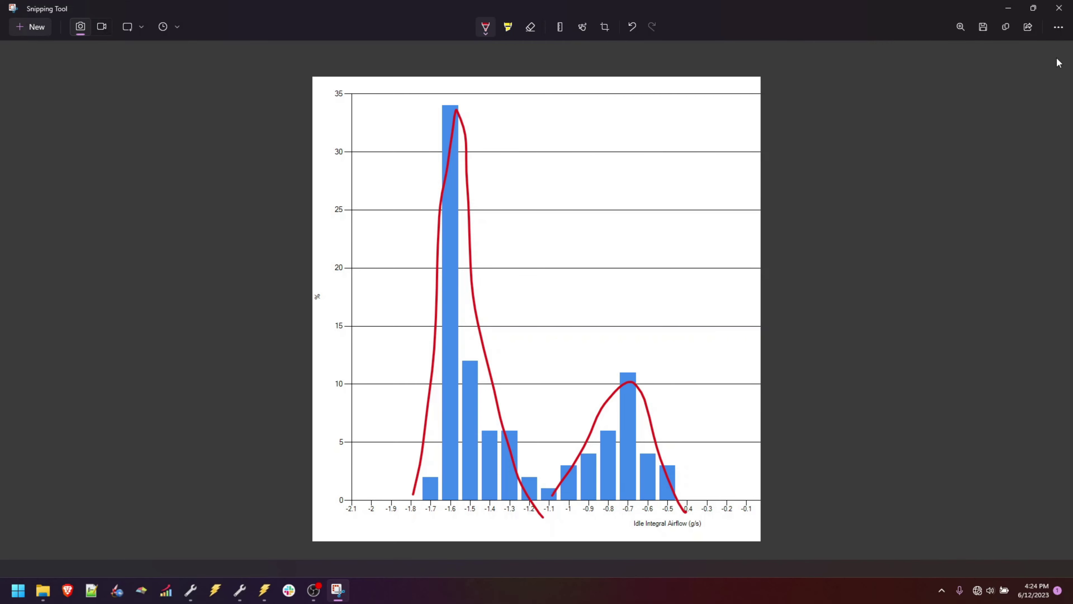
pyautogui.click(1059, 9)
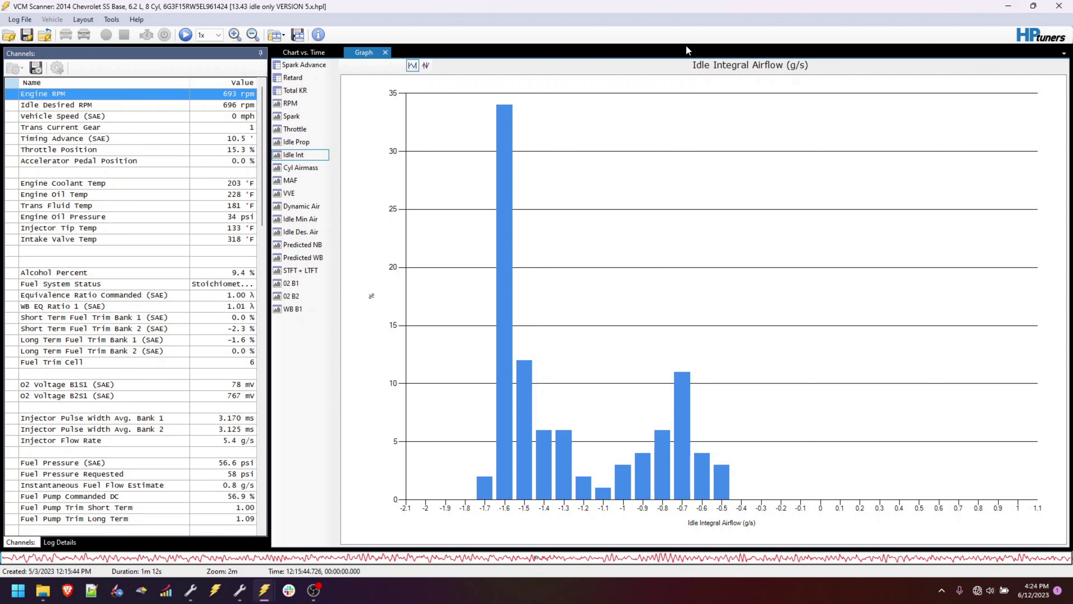
pyautogui.click(311, 234)
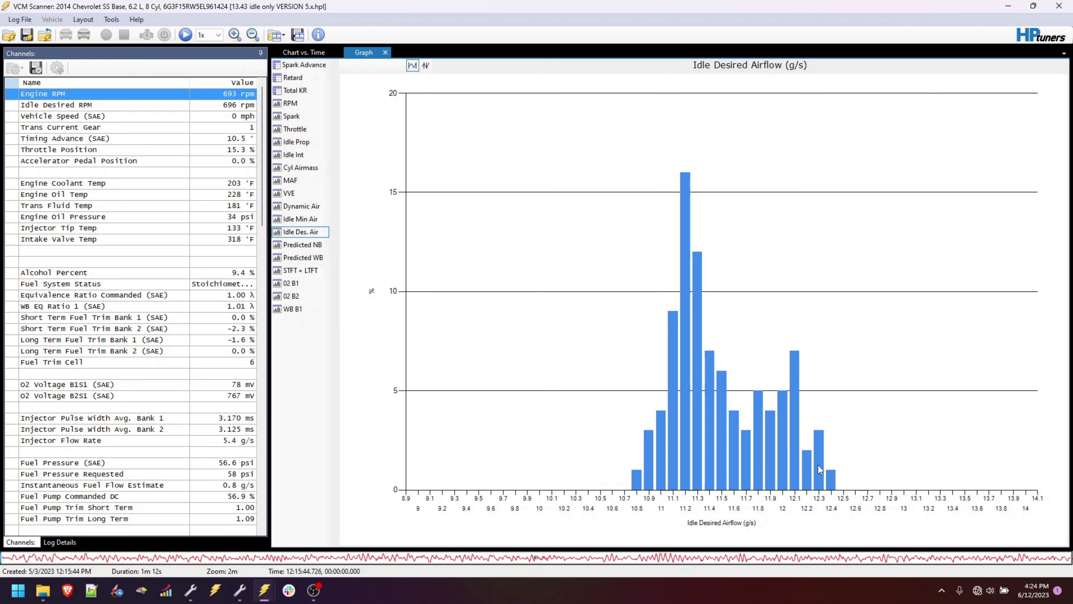
pyautogui.click(292, 155)
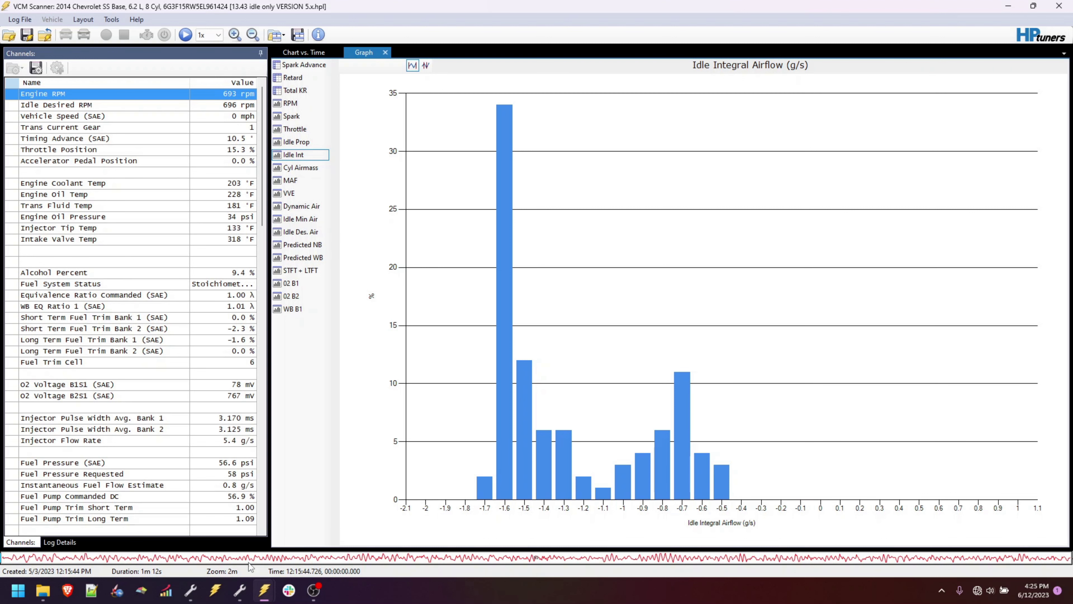
# - Open the tune's Minimum Final Spark table full-size and inspect its 3-D graph and low-airmass cells
pyautogui.click(191, 596)
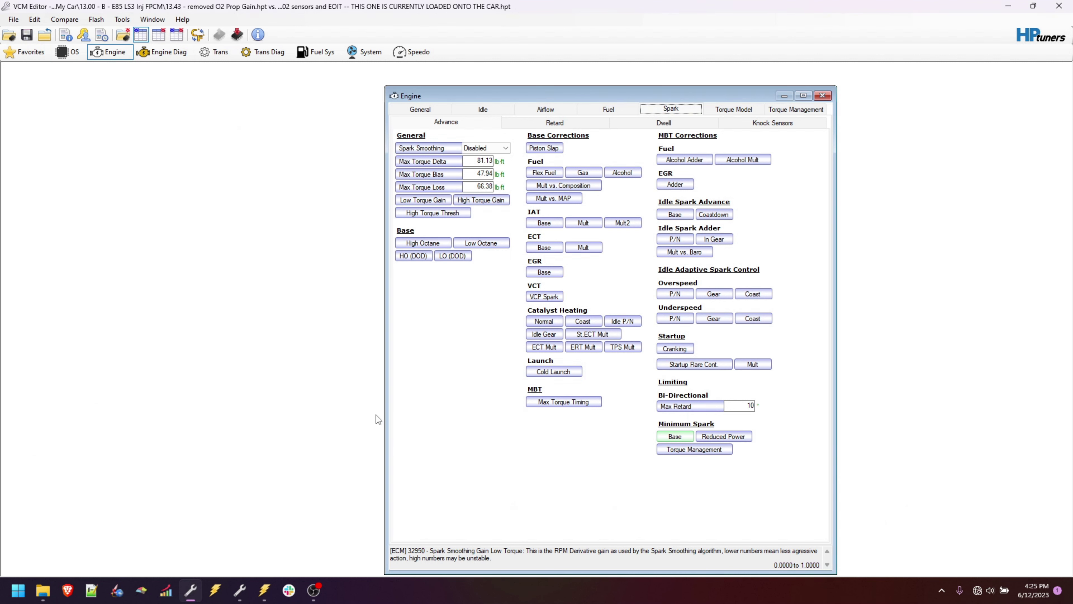
pyautogui.click(674, 438)
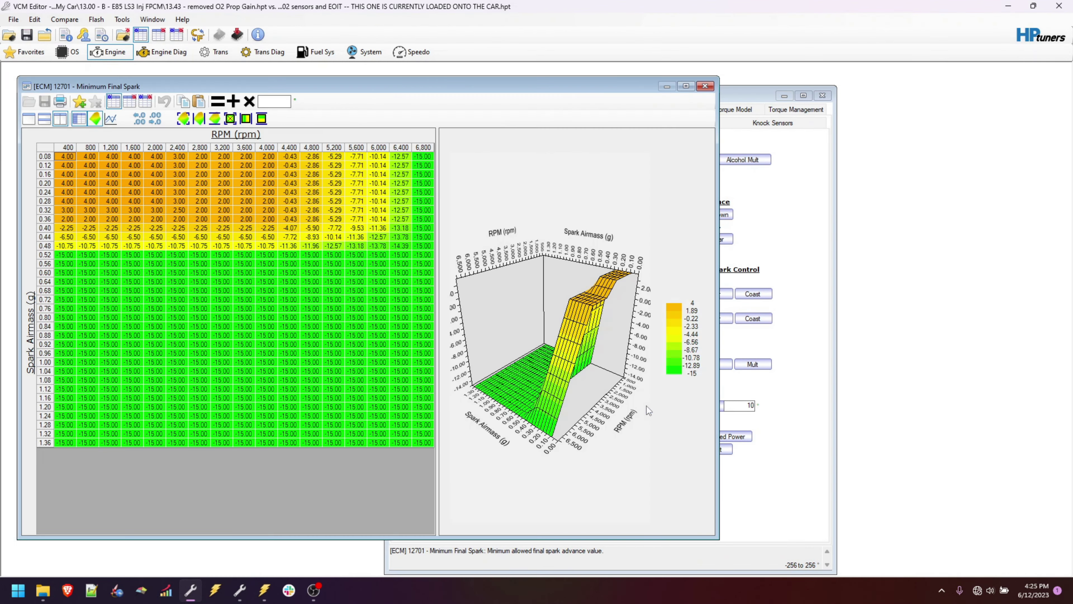
pyautogui.click(685, 87)
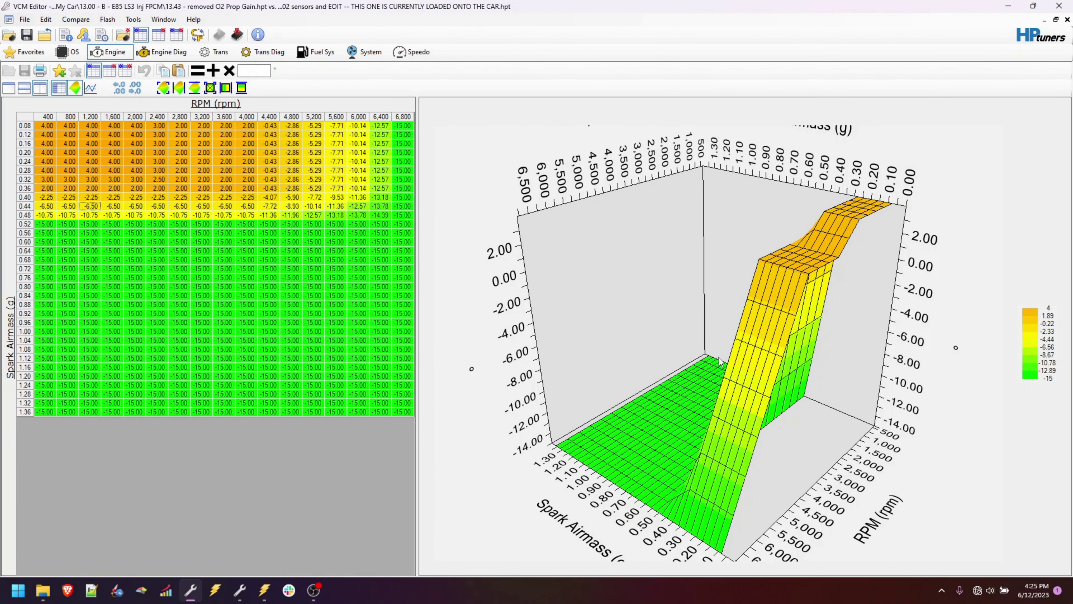
pyautogui.moveTo(720, 361); pyautogui.dragTo(658, 364)
pyautogui.moveTo(45, 127); pyautogui.dragTo(180, 150)
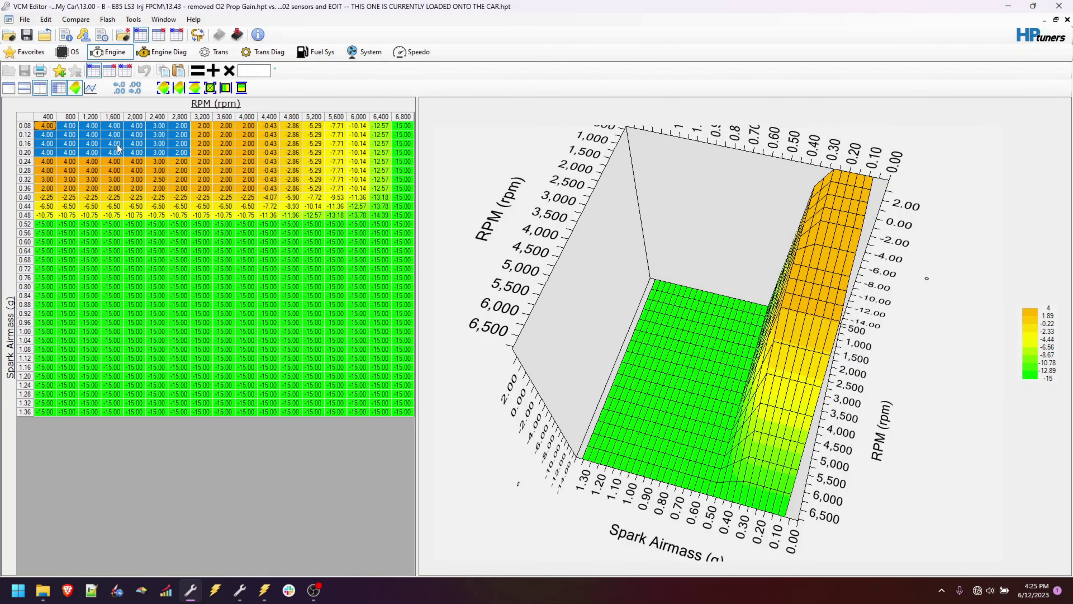
pyautogui.click(172, 244)
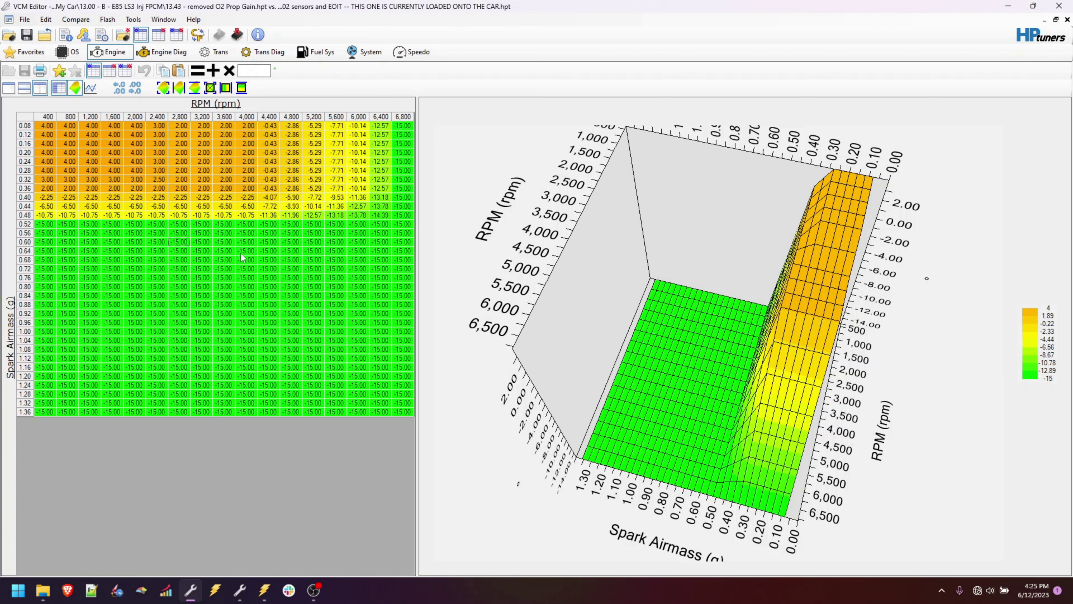
# - Compare the table with the other file across 0.08–0.12 airmass, 400–1,200 RPM, then return to Scanner
pyautogui.click(114, 75)
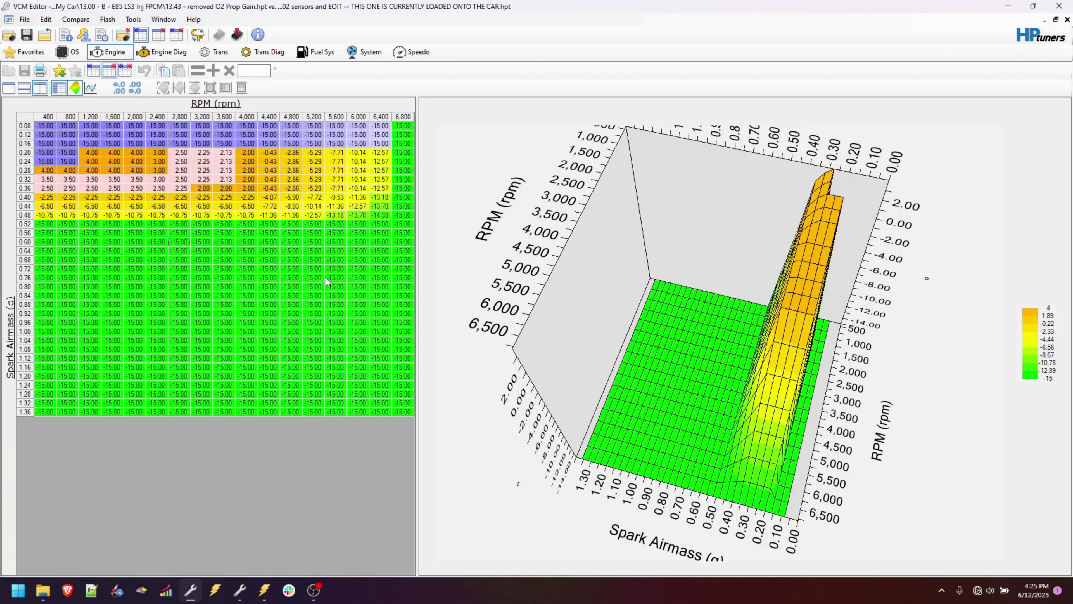
pyautogui.moveTo(48, 127); pyautogui.dragTo(76, 164)
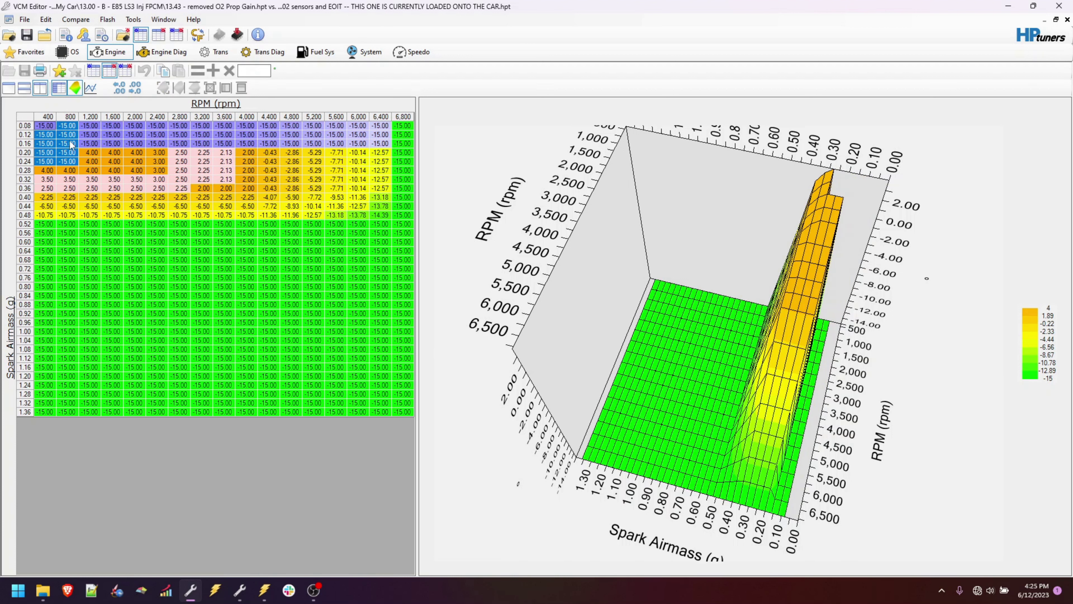
pyautogui.moveTo(46, 126); pyautogui.dragTo(377, 144)
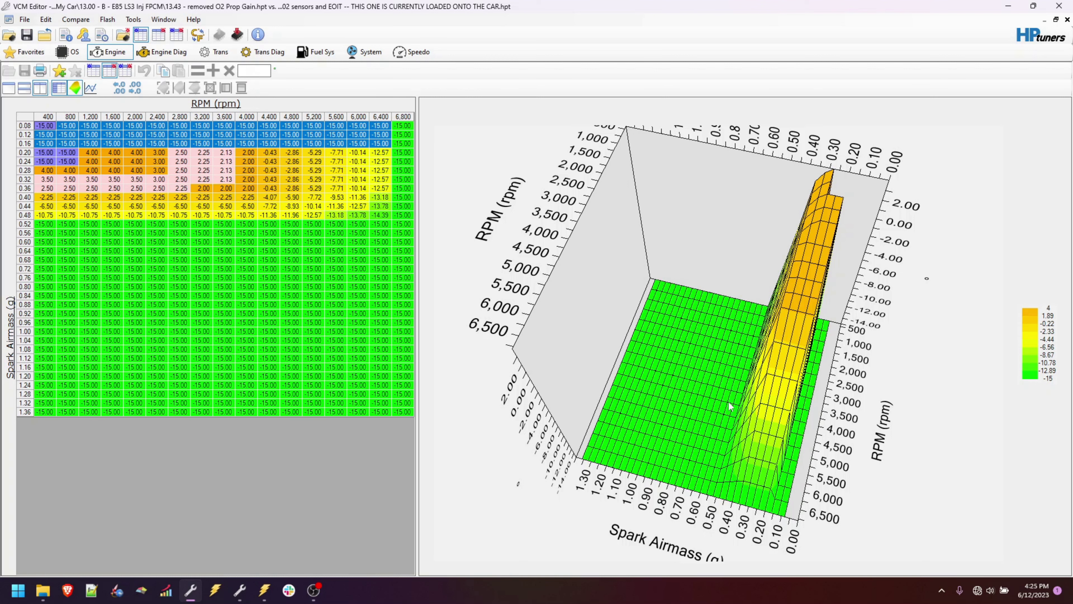
pyautogui.moveTo(729, 403); pyautogui.dragTo(721, 382)
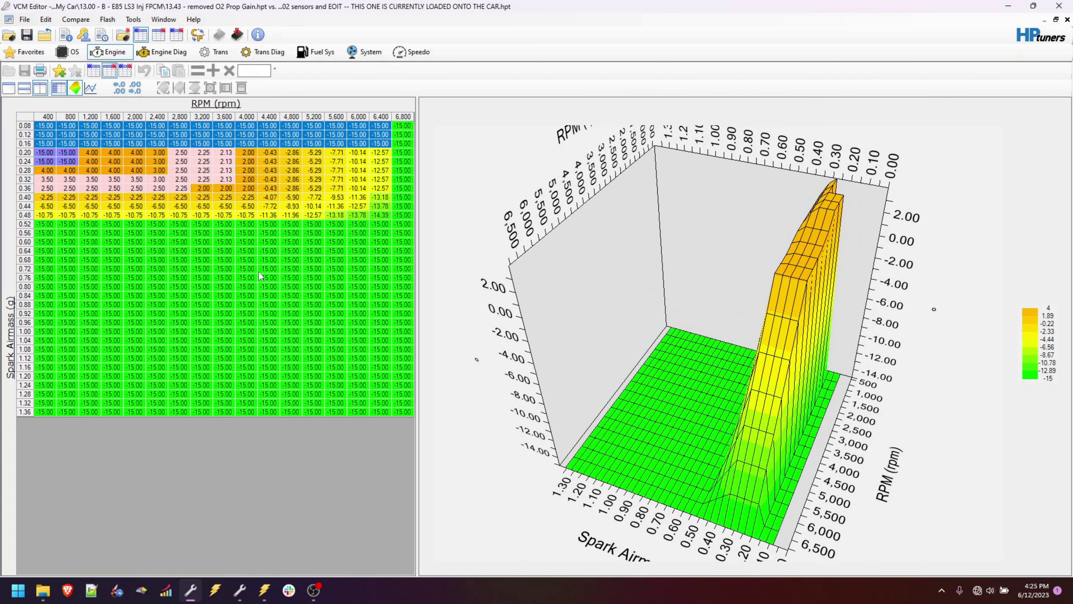
pyautogui.click(716, 390)
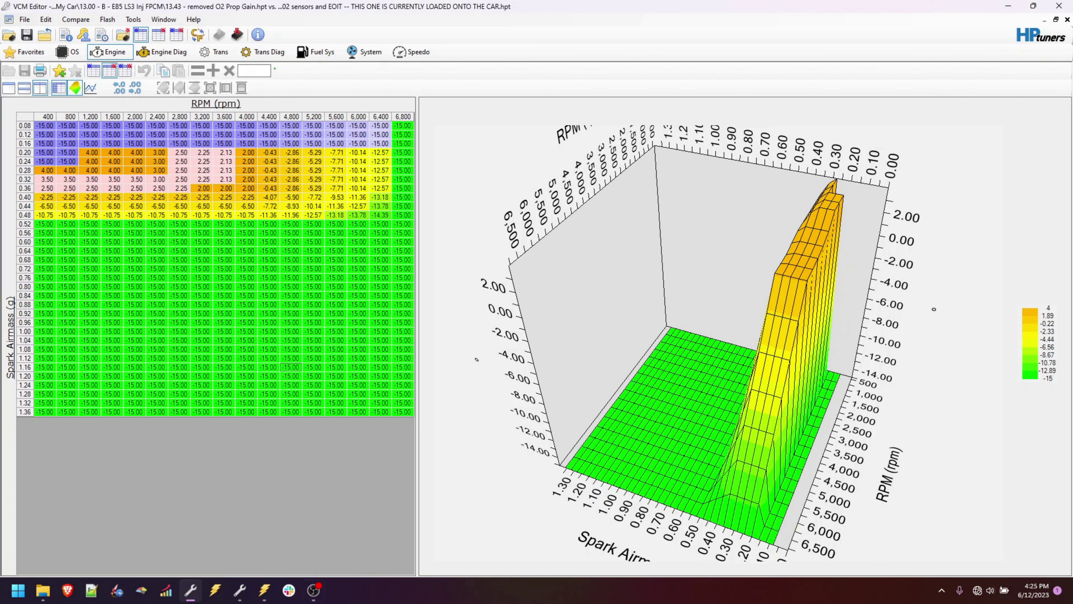
pyautogui.moveTo(265, 600)
pyautogui.click(319, 528)
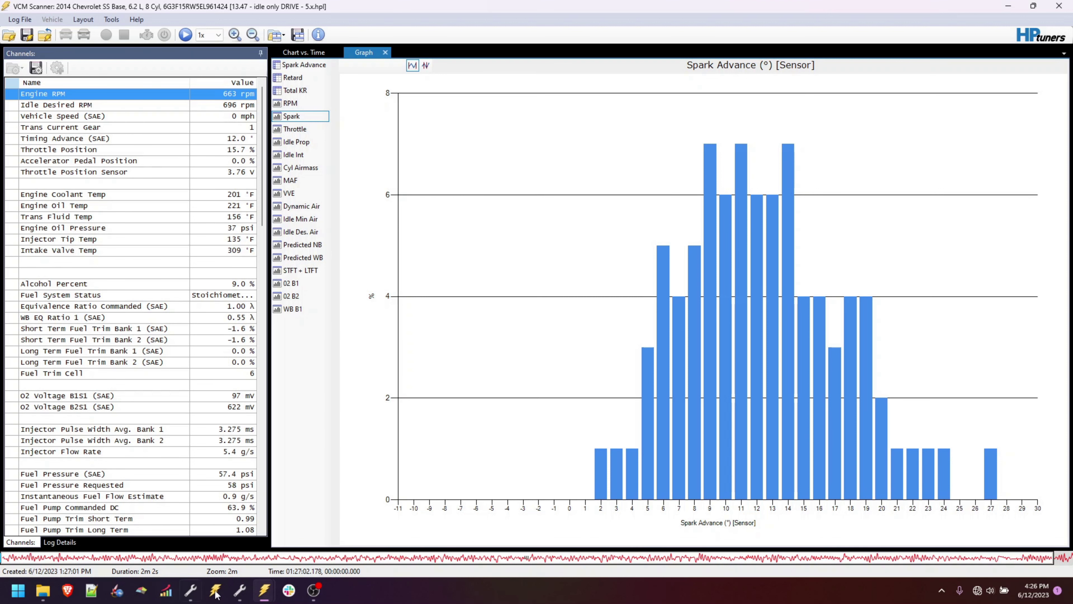
# - Switch between the 13.43 and 13.47 DRIVE logs and show the DRIVE log's Idle Proportional Airflow histogram
pyautogui.moveTo(225, 594)
pyautogui.click(182, 529)
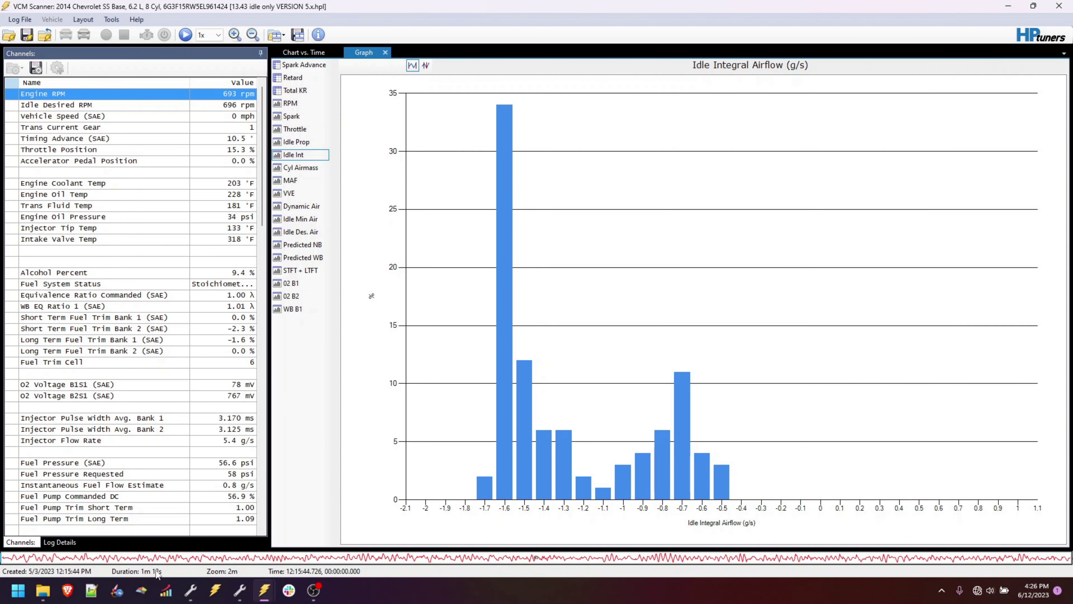
pyautogui.moveTo(266, 594)
pyautogui.click(320, 558)
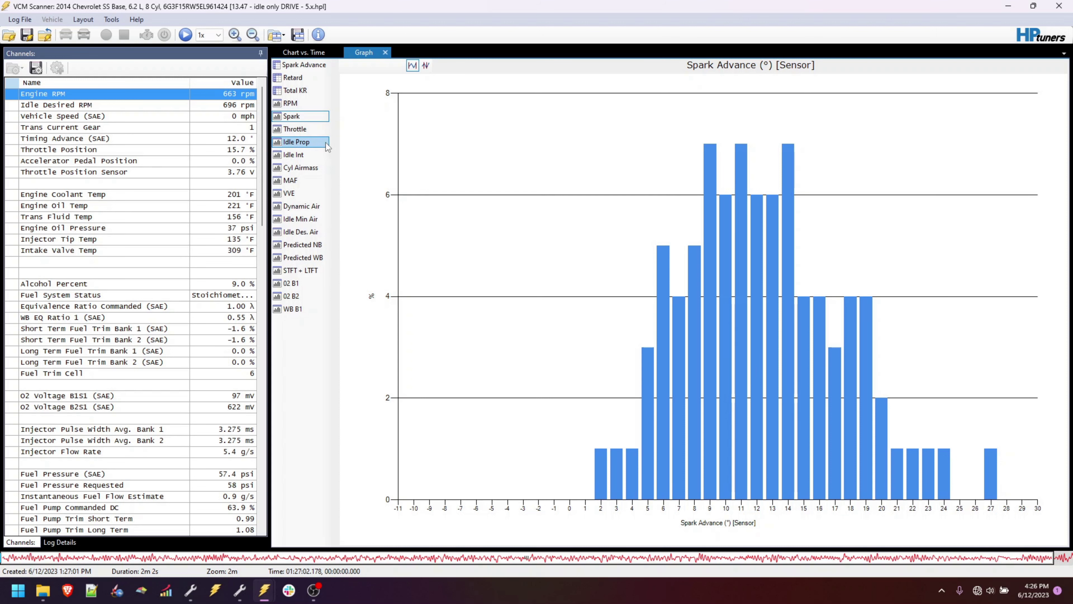
pyautogui.click(312, 144)
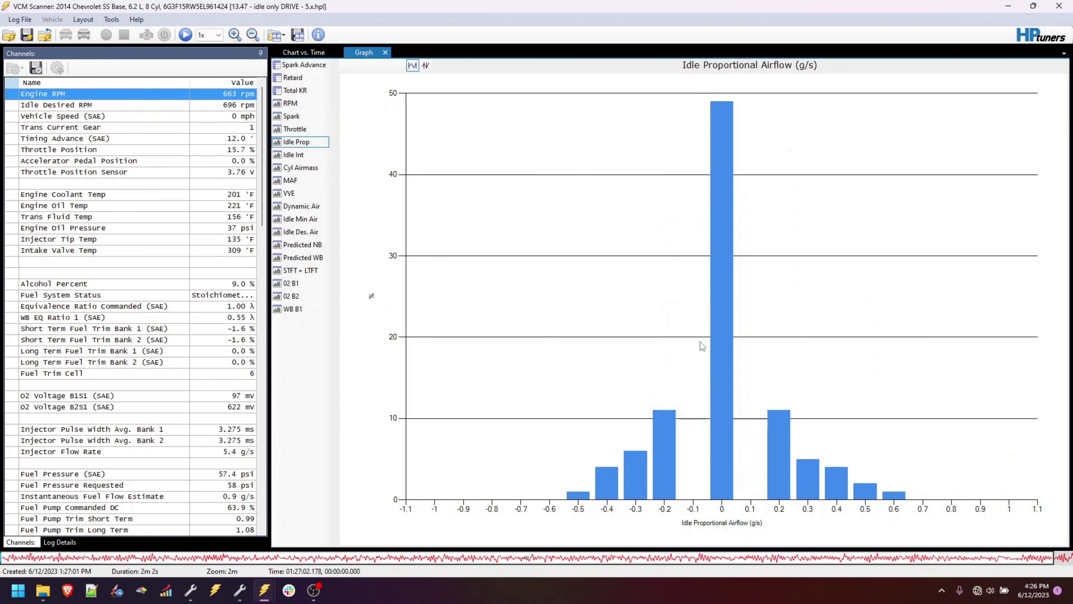
# - Show the Idle Integral Airflow, Idle Desired Airflow and Spark Advance histograms in turn
pyautogui.click(308, 156)
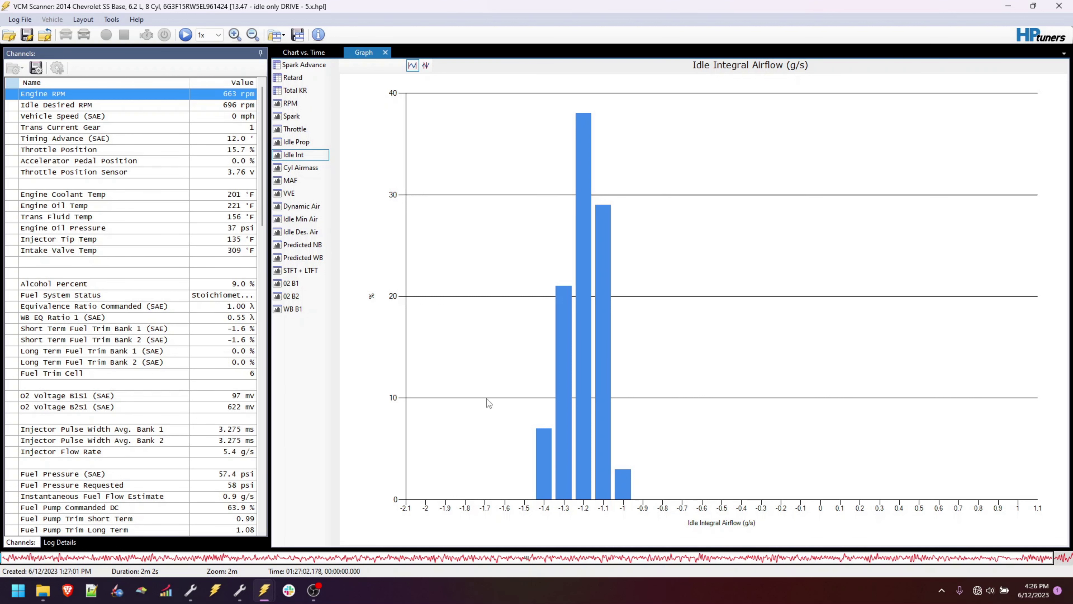
pyautogui.click(317, 235)
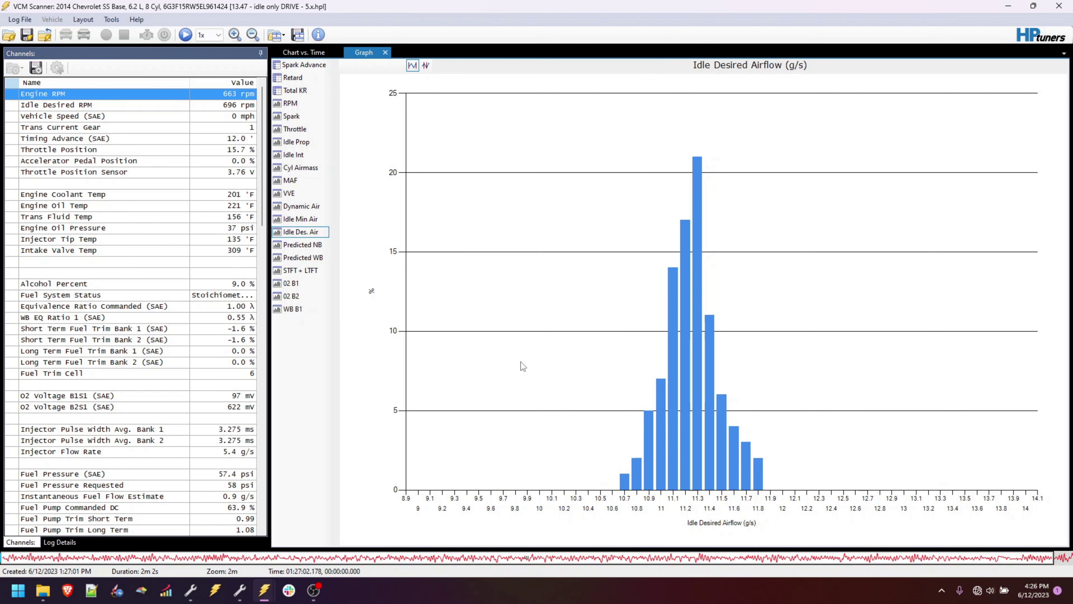
pyautogui.click(285, 118)
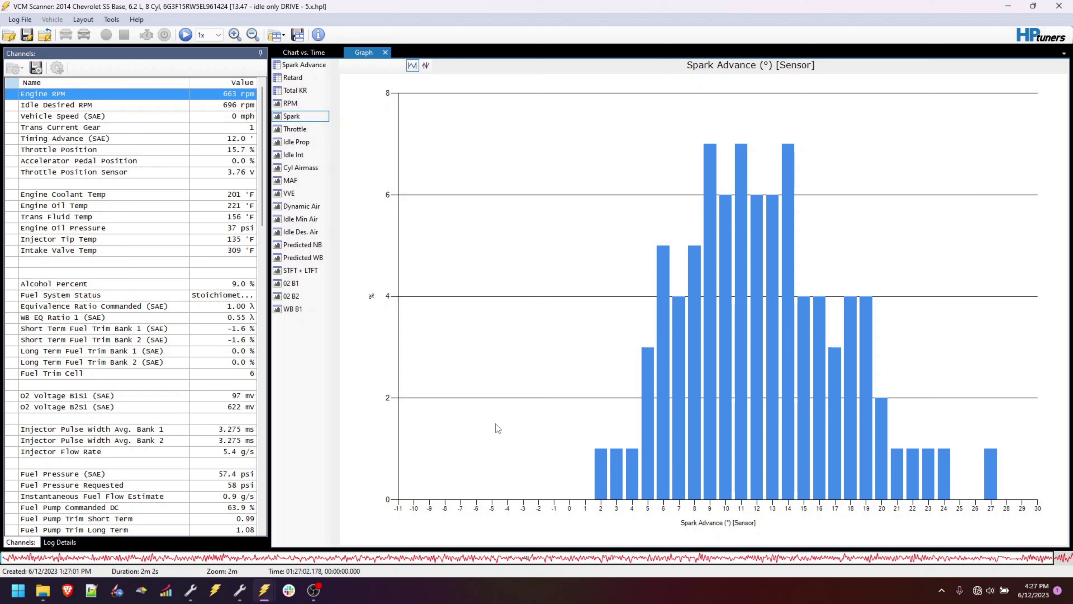
# - Bring up the other idle log's Scanner view, then the editor holding OEM.hpt
pyautogui.moveTo(271, 593)
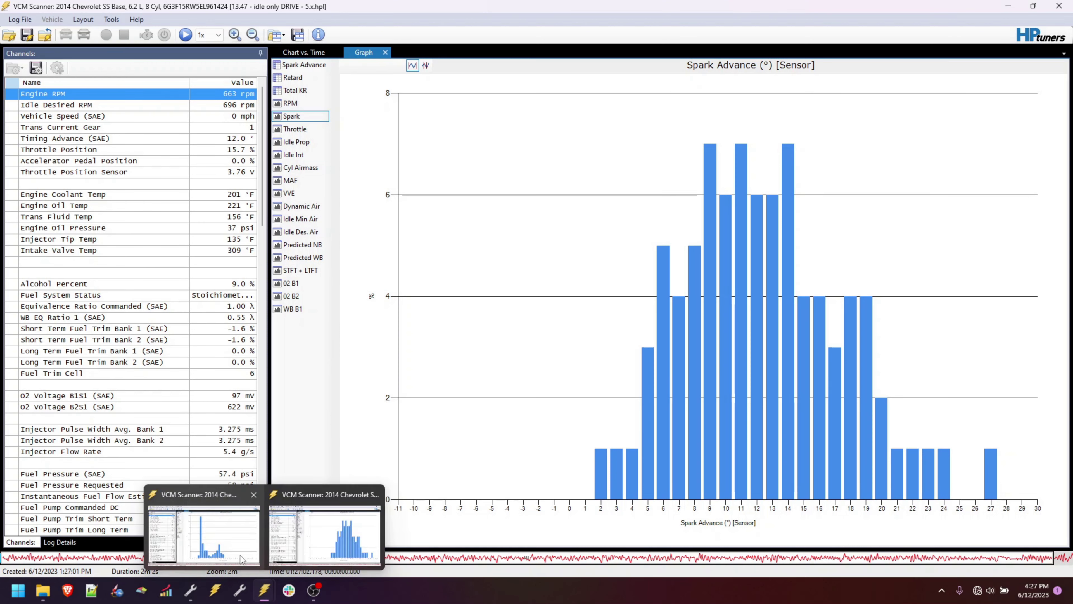
pyautogui.click(241, 556)
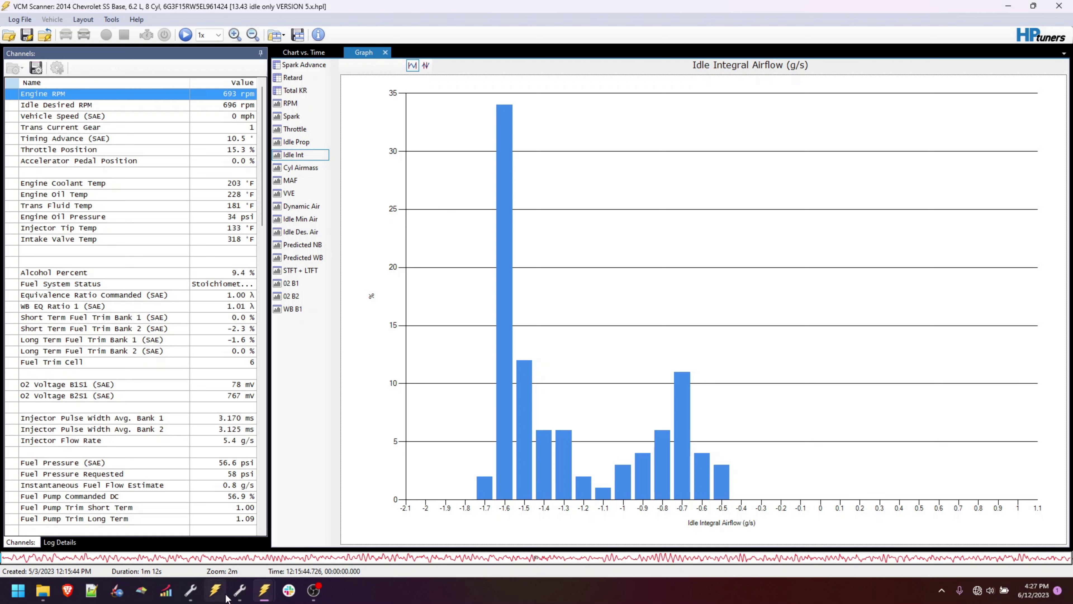
pyautogui.click(240, 591)
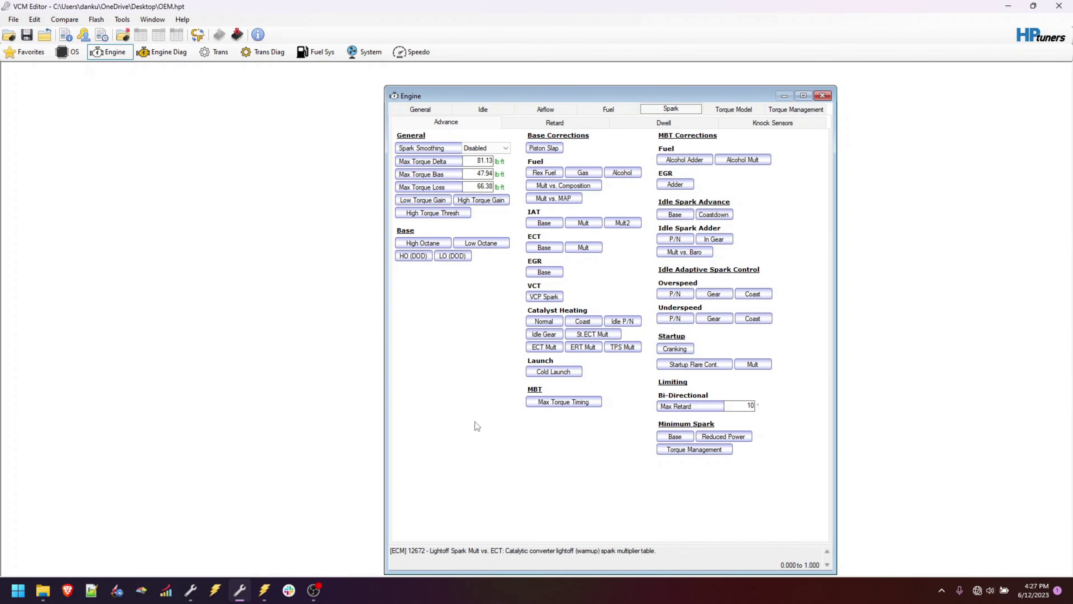
# - Compare the OEM and tune Minimum Final Spark tables, viewing the tune's 3-D surface, then close both
pyautogui.click(674, 437)
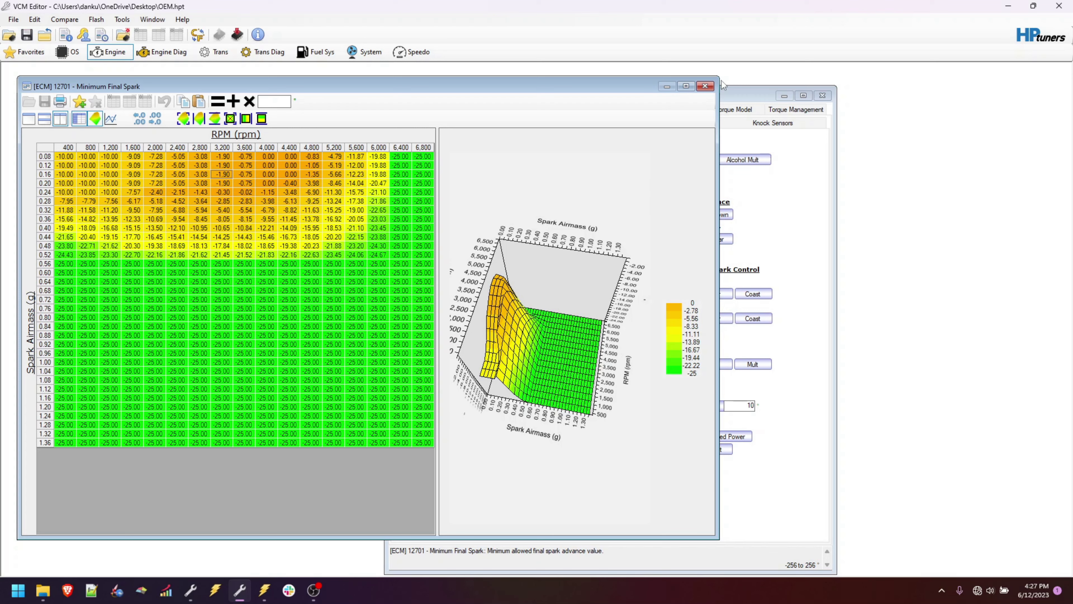
pyautogui.click(705, 86)
pyautogui.click(190, 590)
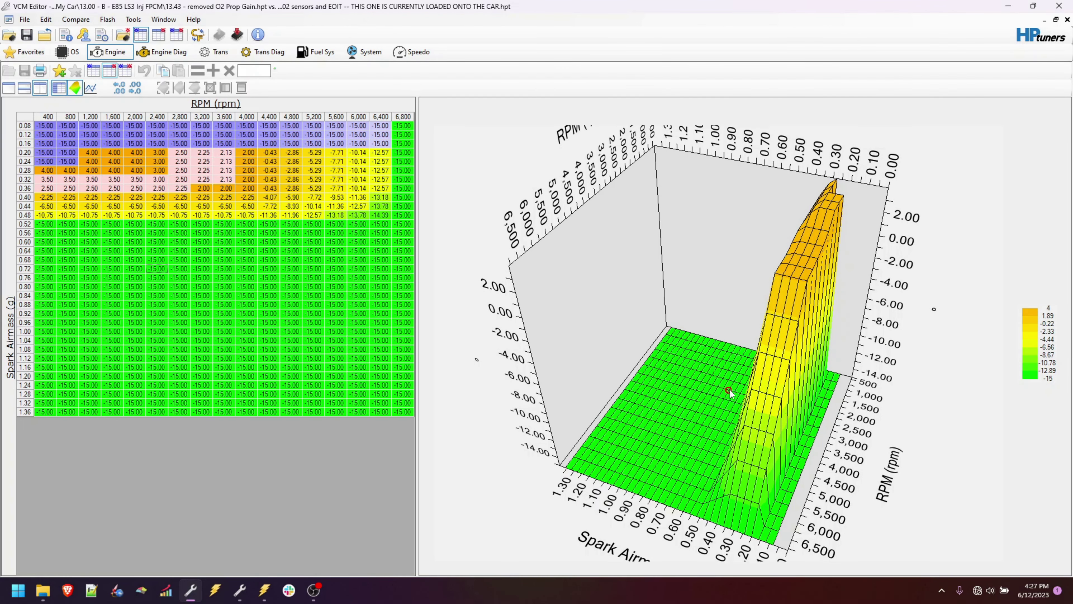
pyautogui.moveTo(730, 393); pyautogui.dragTo(930, 211)
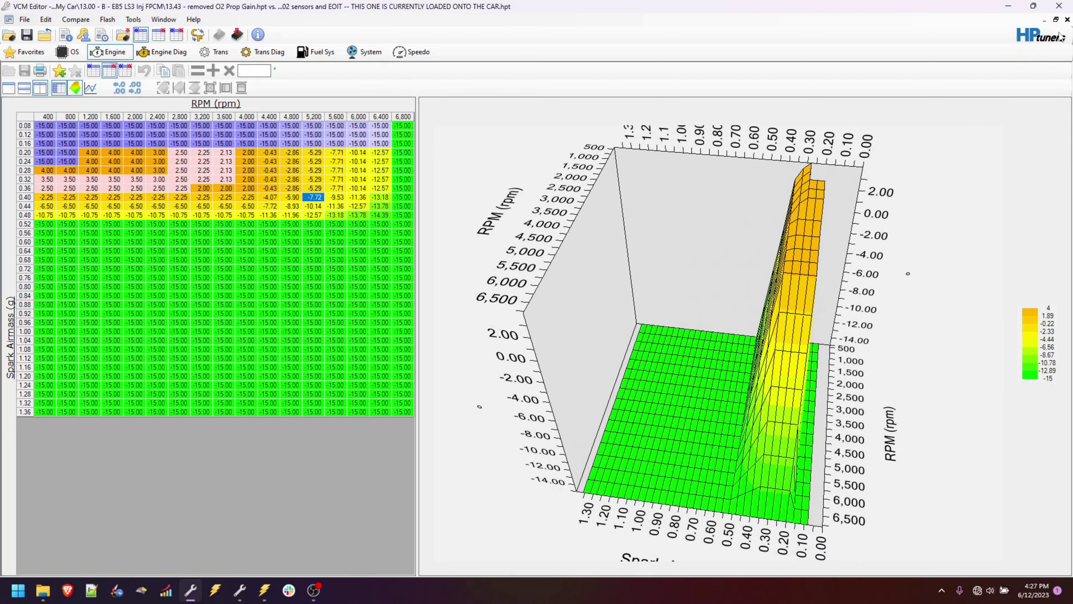
pyautogui.click(1067, 20)
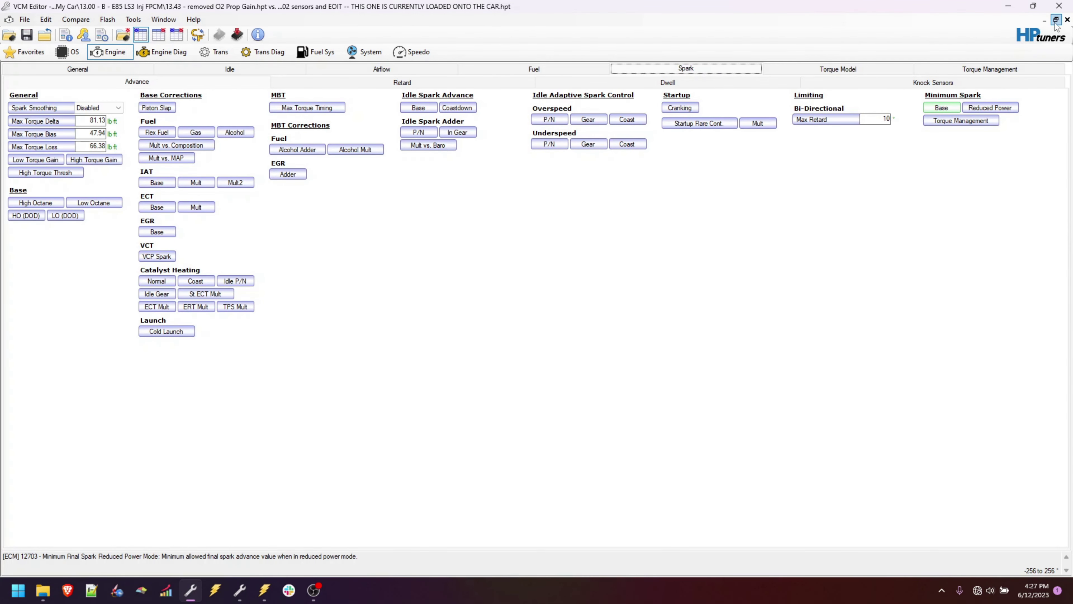
# - Open the Idle Overspeed Spark vs. RPM Error table, marking Spark Adder 368–496, plus Idle Base Spark
pyautogui.click(1056, 21)
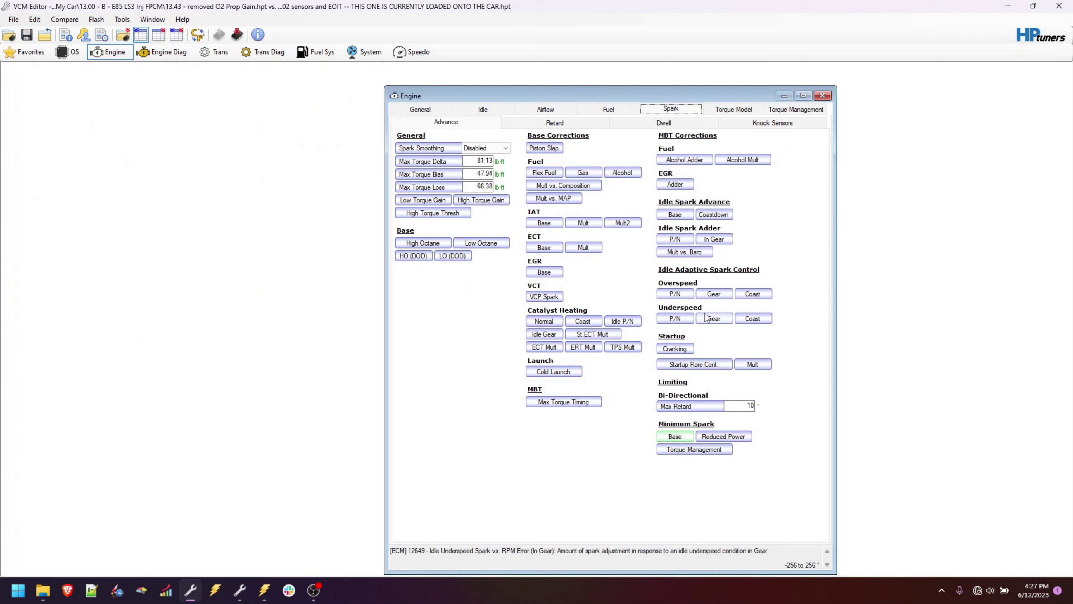
pyautogui.click(718, 295)
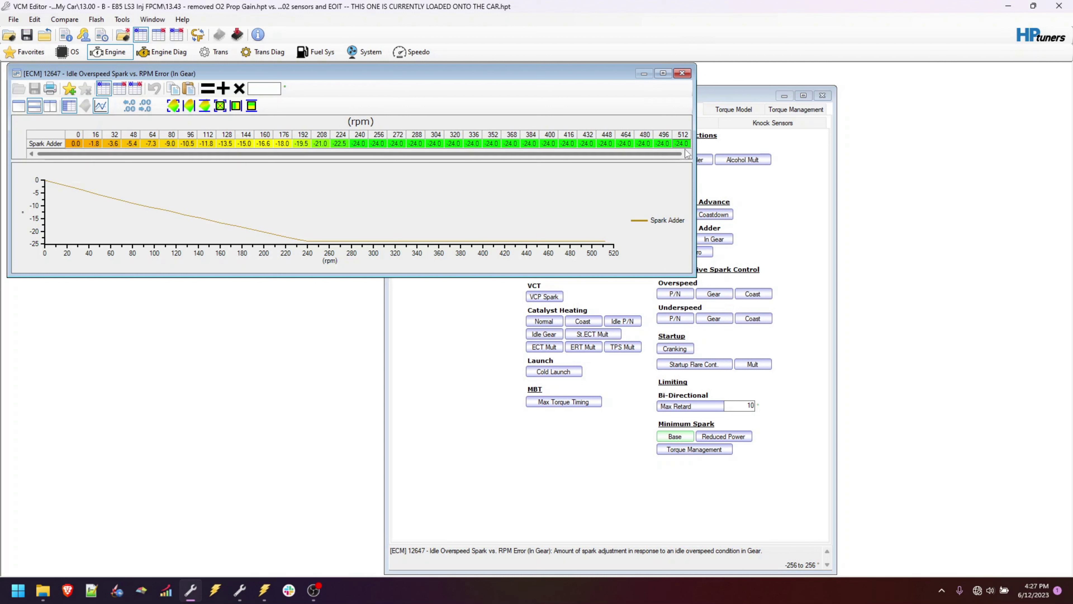
pyautogui.moveTo(662, 144); pyautogui.dragTo(513, 145)
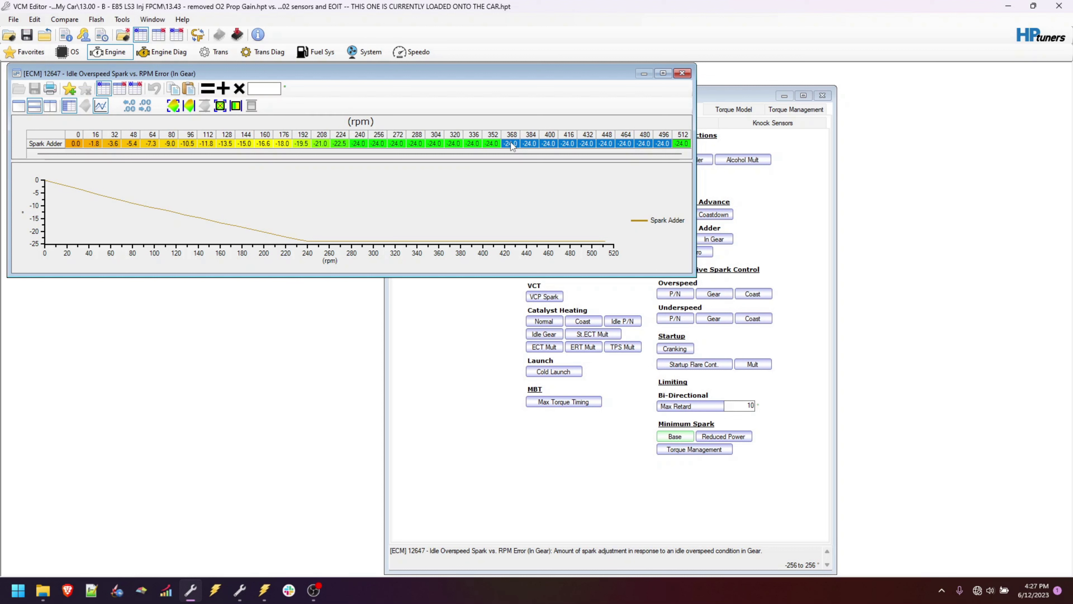
pyautogui.click(722, 389)
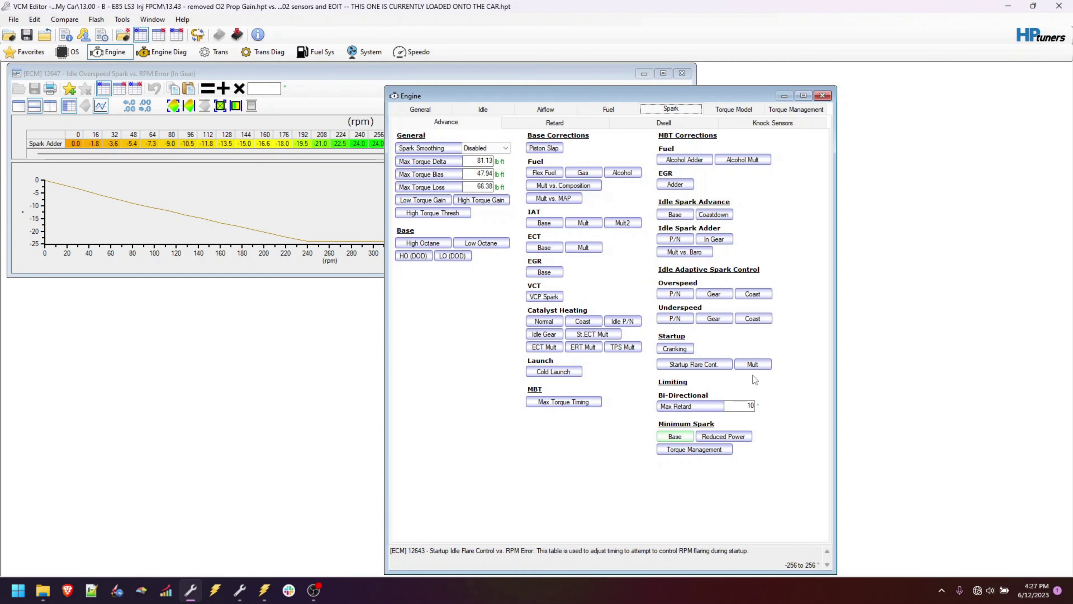
pyautogui.click(676, 214)
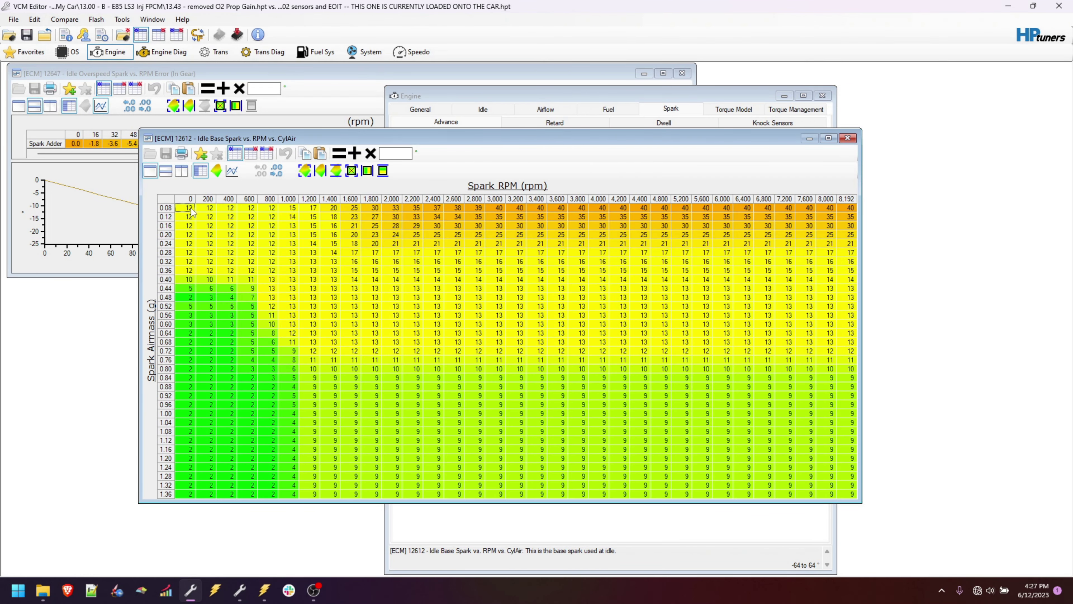
# - Arrange the Idle Base Spark table below the overspeed table and mark its 0.08–0.32 g, 0–600 rpm cells
pyautogui.moveTo(191, 211); pyautogui.dragTo(276, 262)
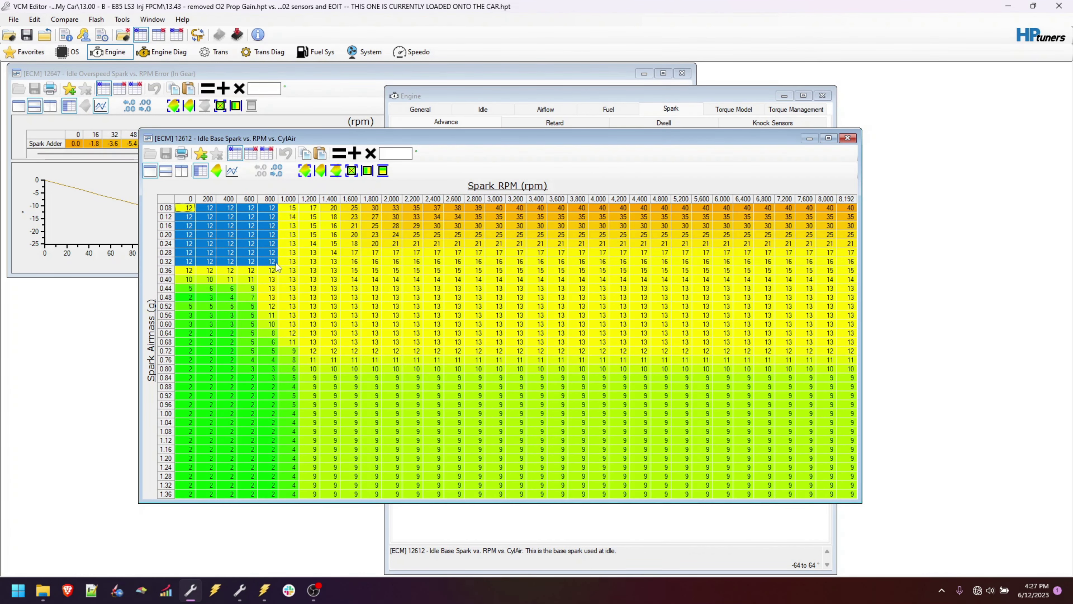
pyautogui.click(345, 76)
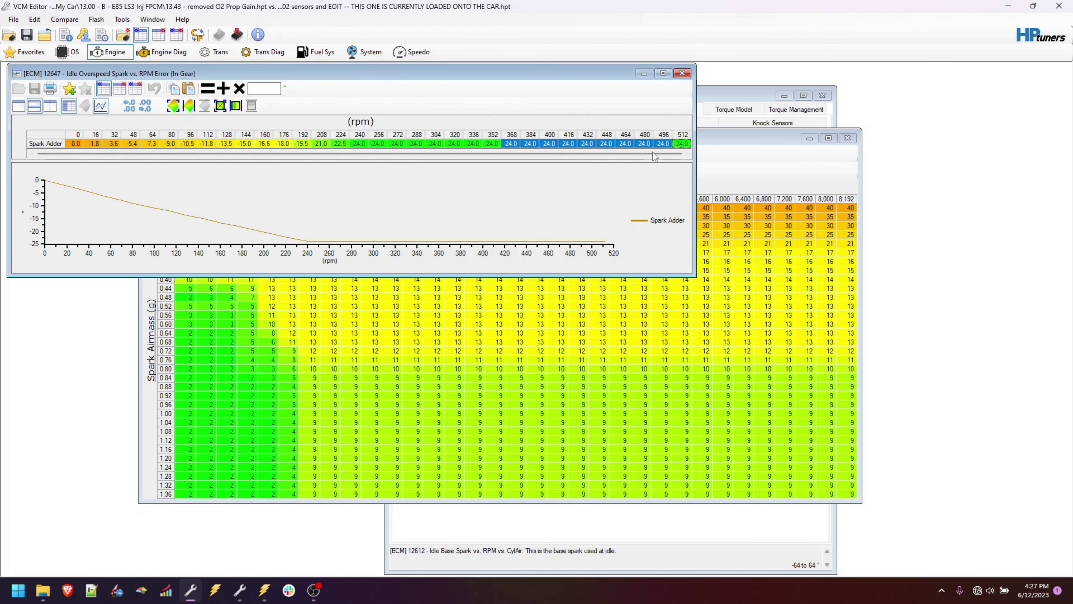
pyautogui.click(735, 151)
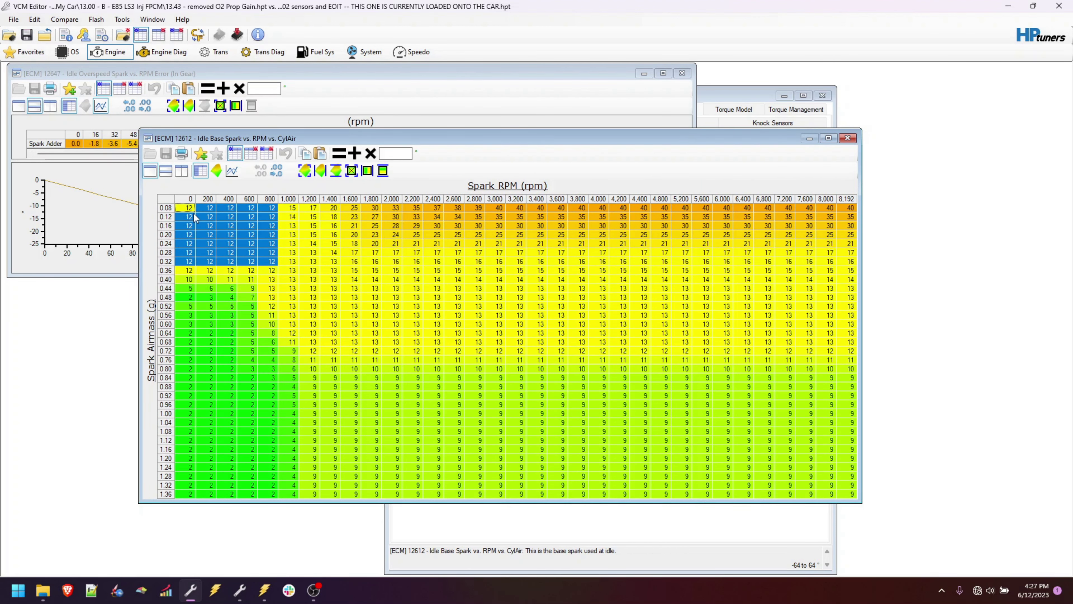
pyautogui.moveTo(269, 139); pyautogui.dragTo(303, 284)
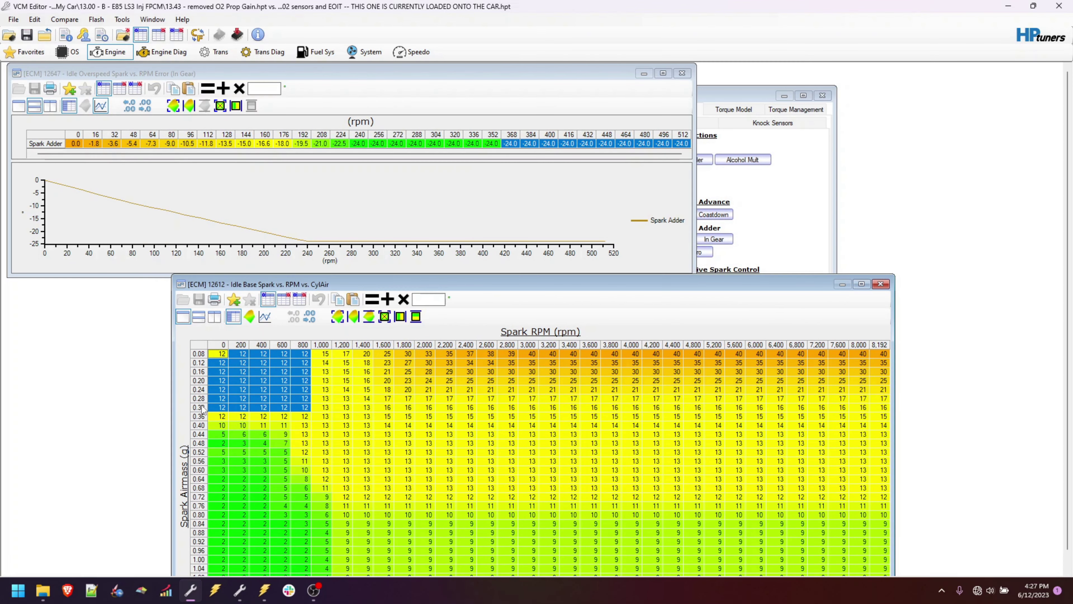
pyautogui.click(222, 362)
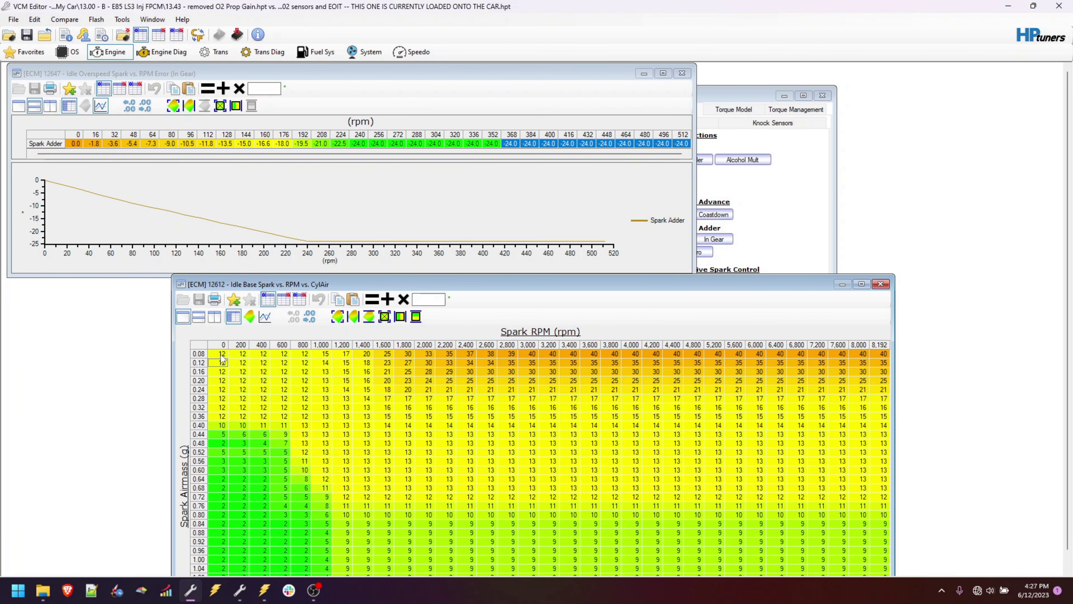
pyautogui.moveTo(221, 355); pyautogui.dragTo(284, 415)
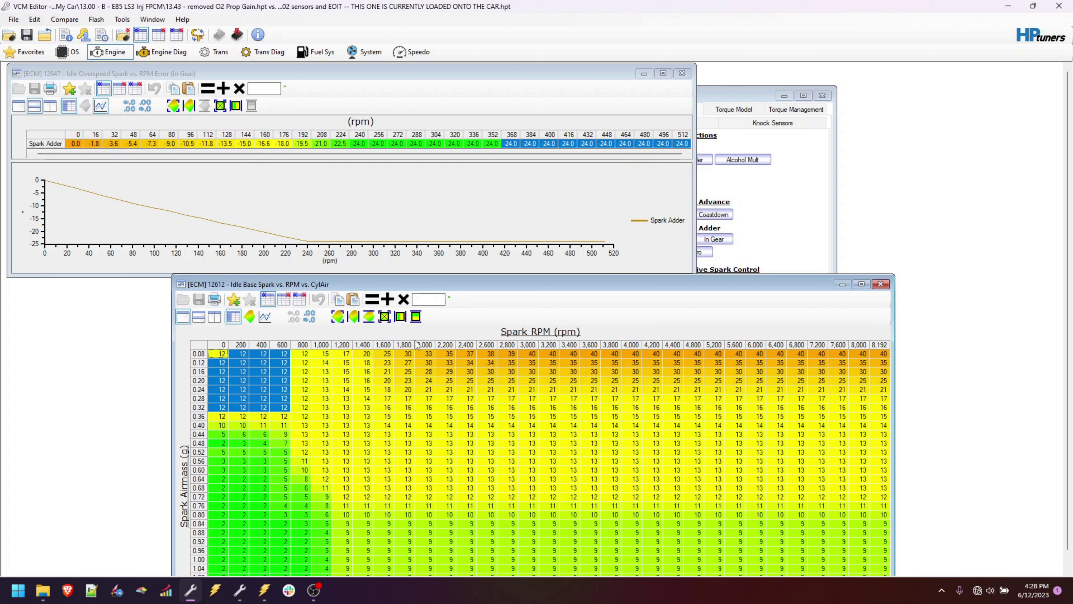
# - Mark the overspeed table's Spark Adder cells 352 to 464 and bring the Engine page forward
pyautogui.click(528, 145)
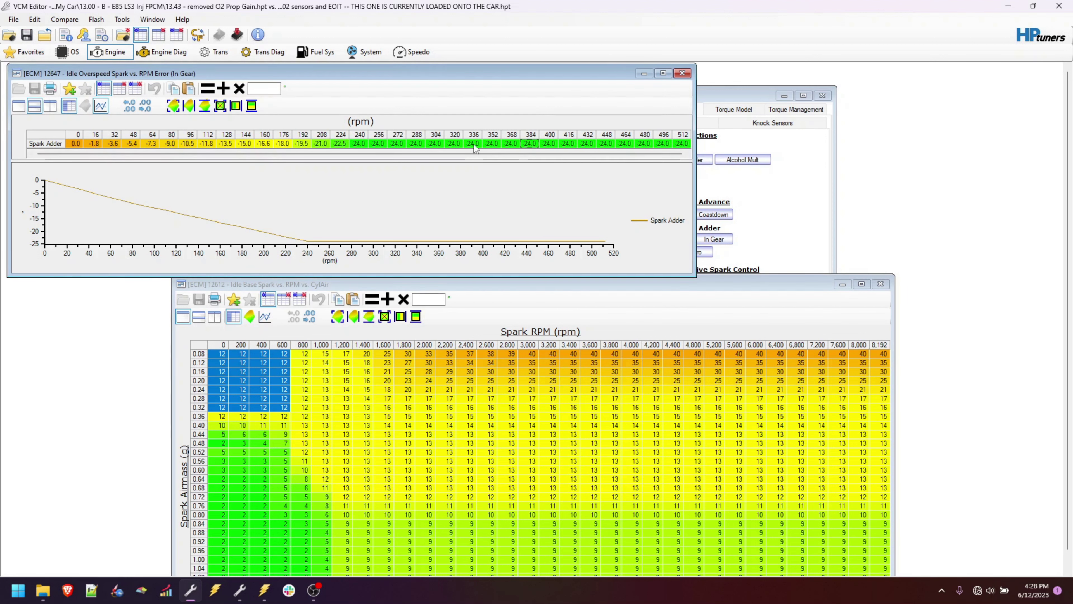
pyautogui.moveTo(474, 144); pyautogui.dragTo(627, 153)
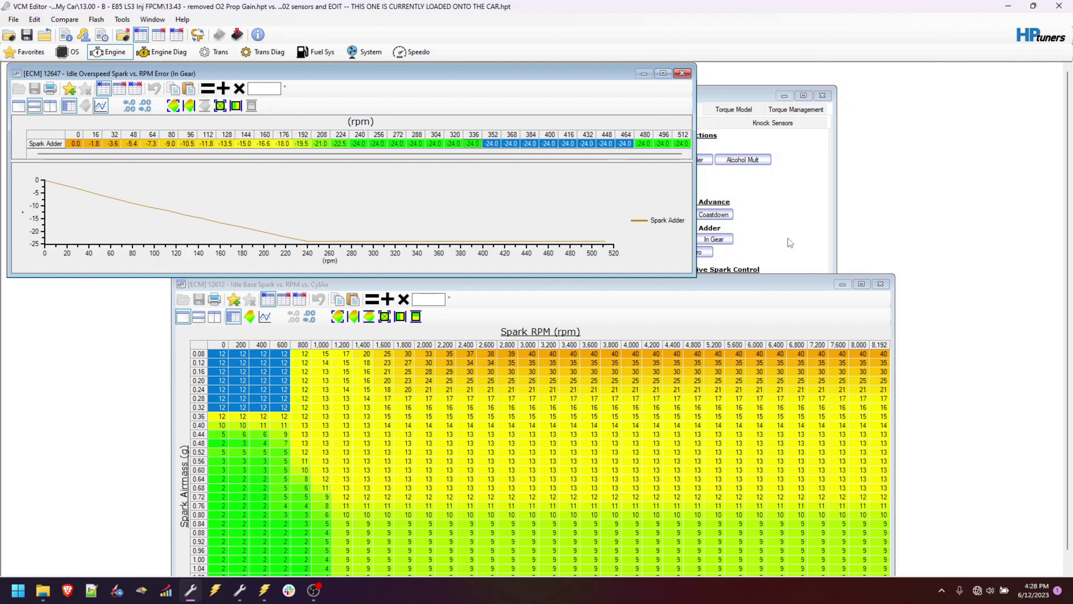
pyautogui.click(766, 266)
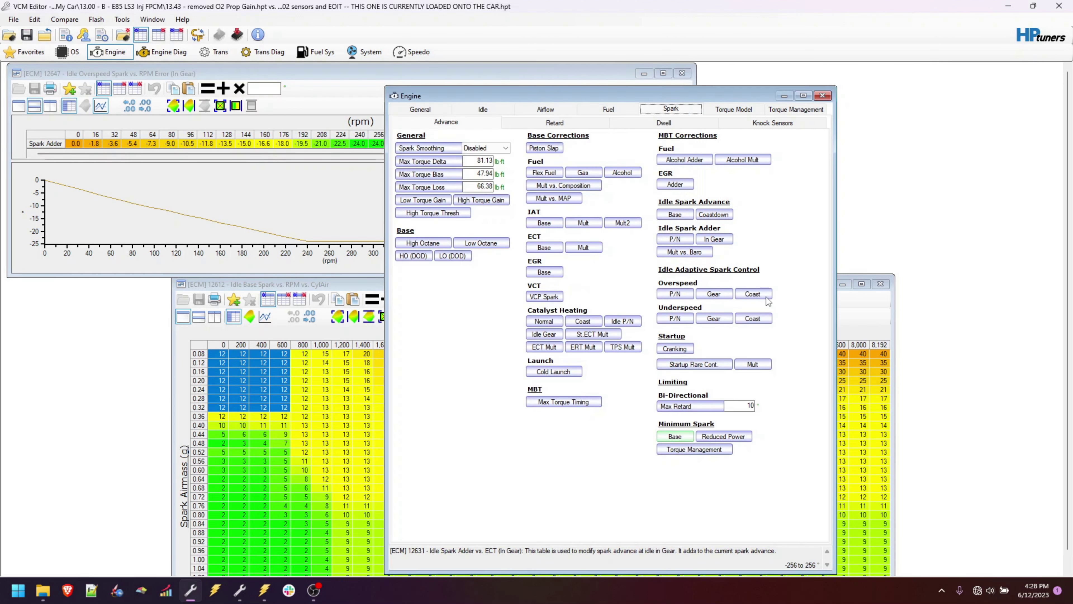
pyautogui.click(675, 436)
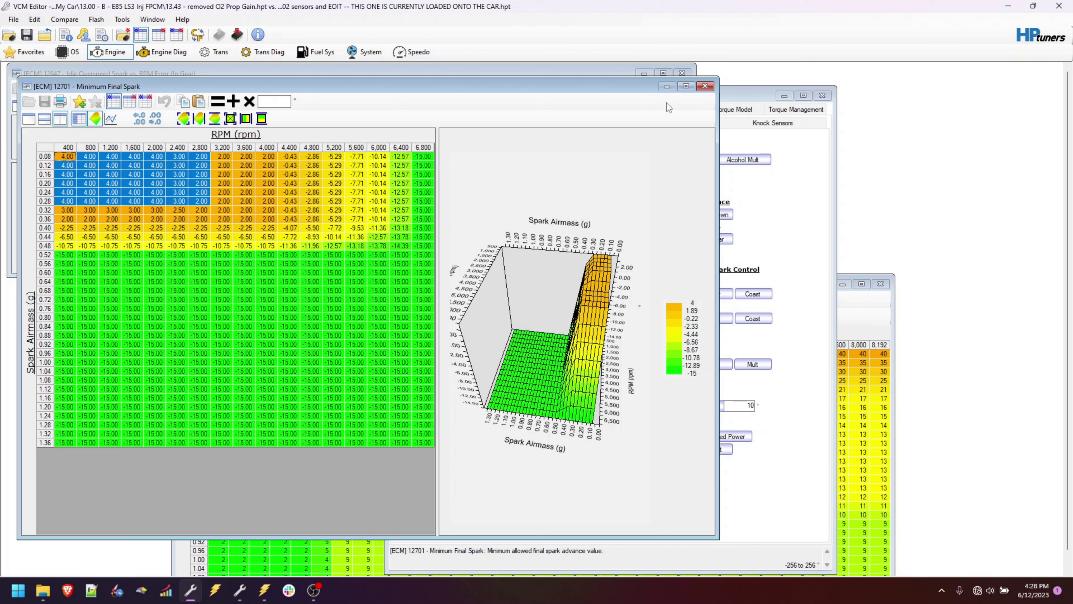
# - Close the Minimum Final Spark and Idle Overspeed spark tables
pyautogui.click(705, 86)
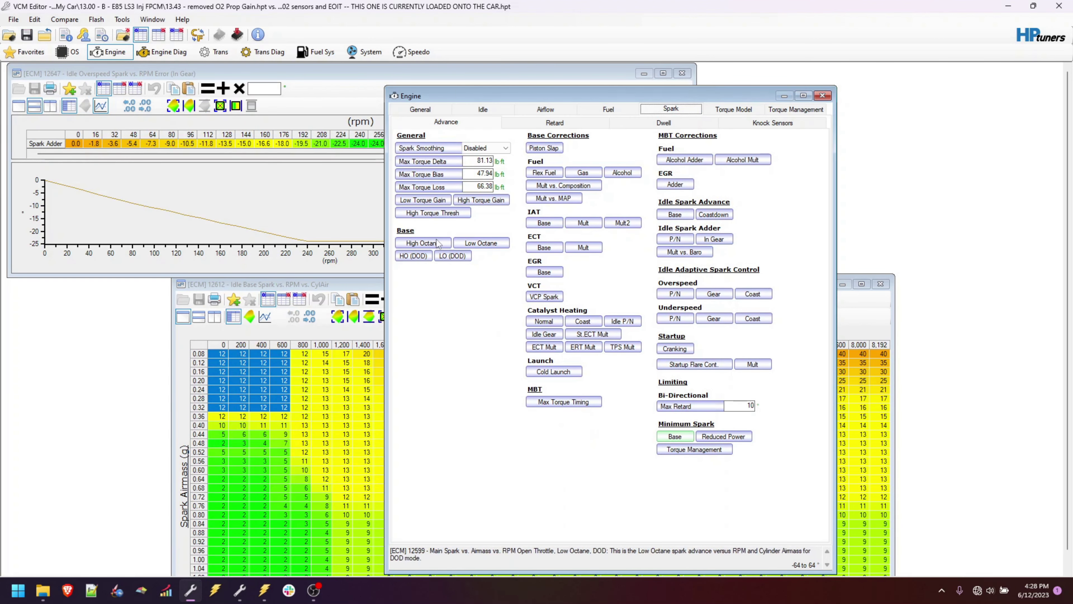
pyautogui.click(446, 77)
pyautogui.click(682, 73)
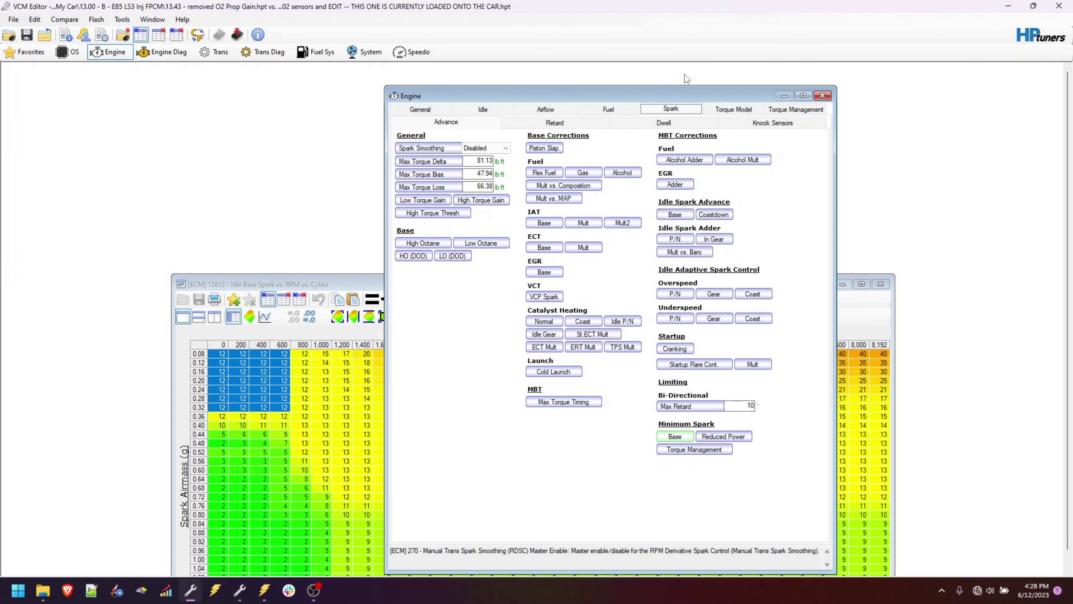
# - Move the Idle Base Spark table fully into view and select its 0–800 RPM, 0.08–0.32 airmass block
pyautogui.click(365, 279)
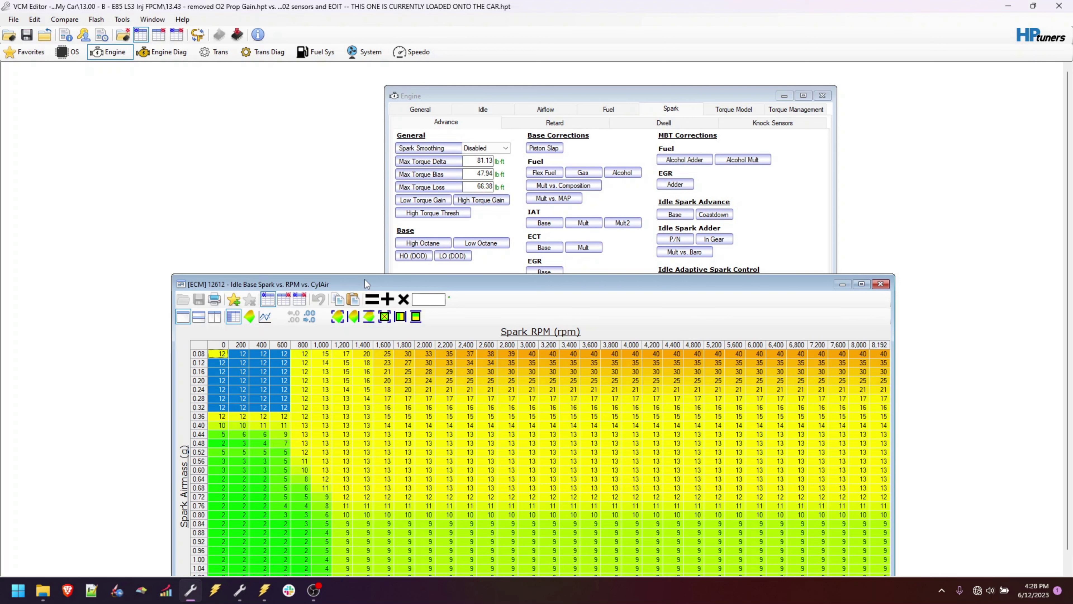
pyautogui.moveTo(364, 282); pyautogui.dragTo(361, 157)
pyautogui.moveTo(222, 232); pyautogui.dragTo(295, 287)
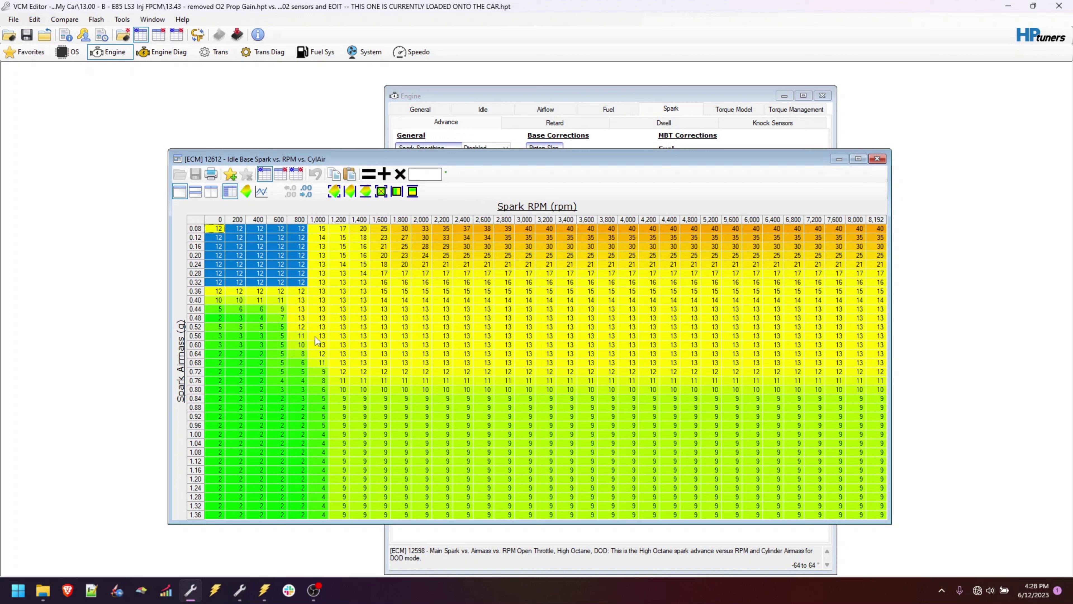
pyautogui.click(264, 591)
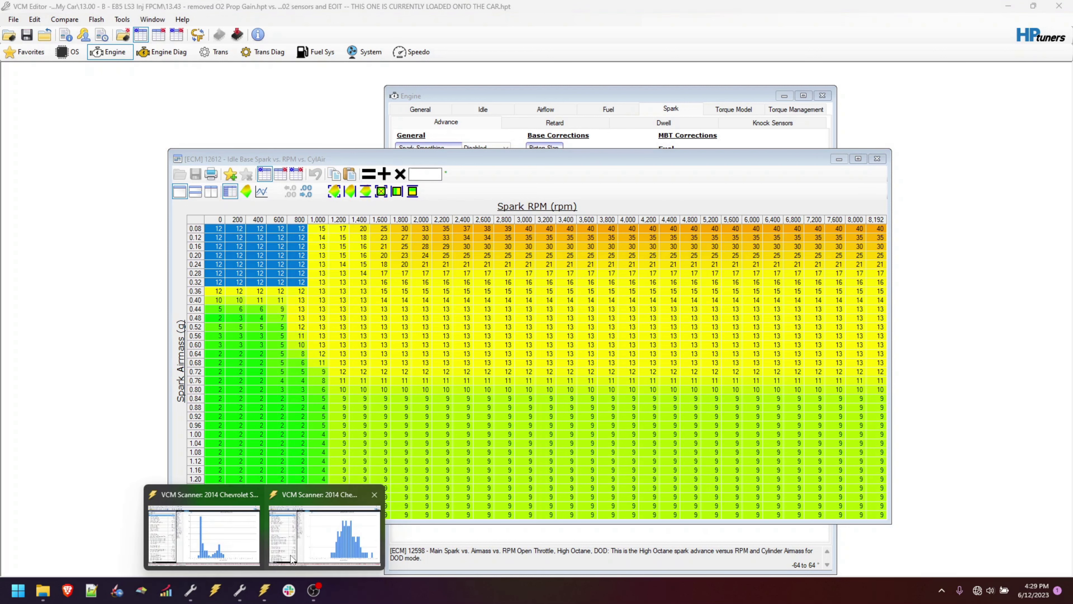
# - In OEM.hpt, review the Idle Base Spark table's 0–800 RPM low-airmass values, then close it
pyautogui.click(241, 591)
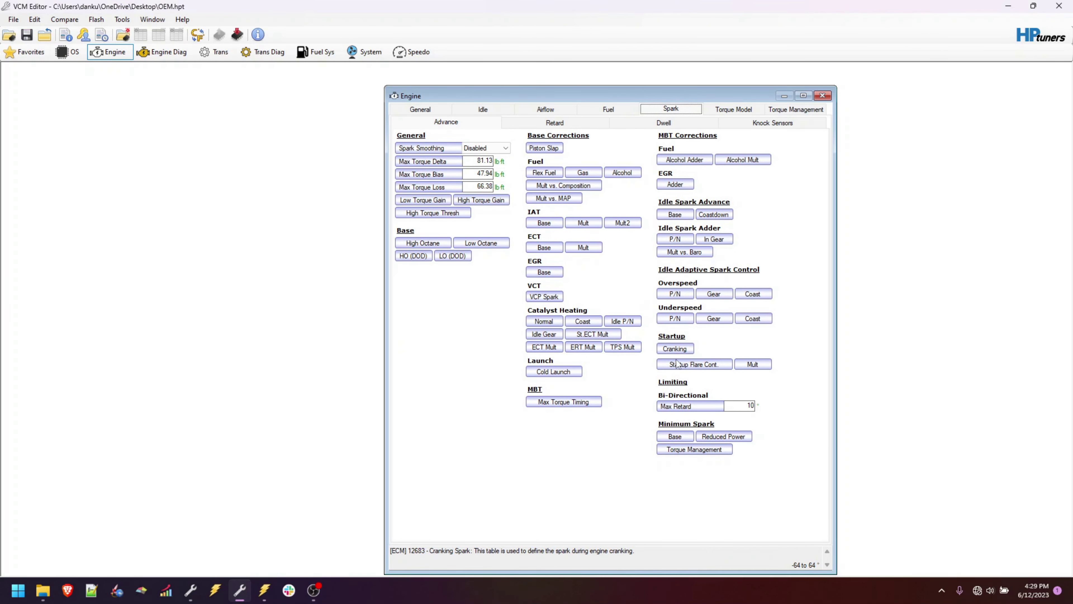
pyautogui.click(675, 215)
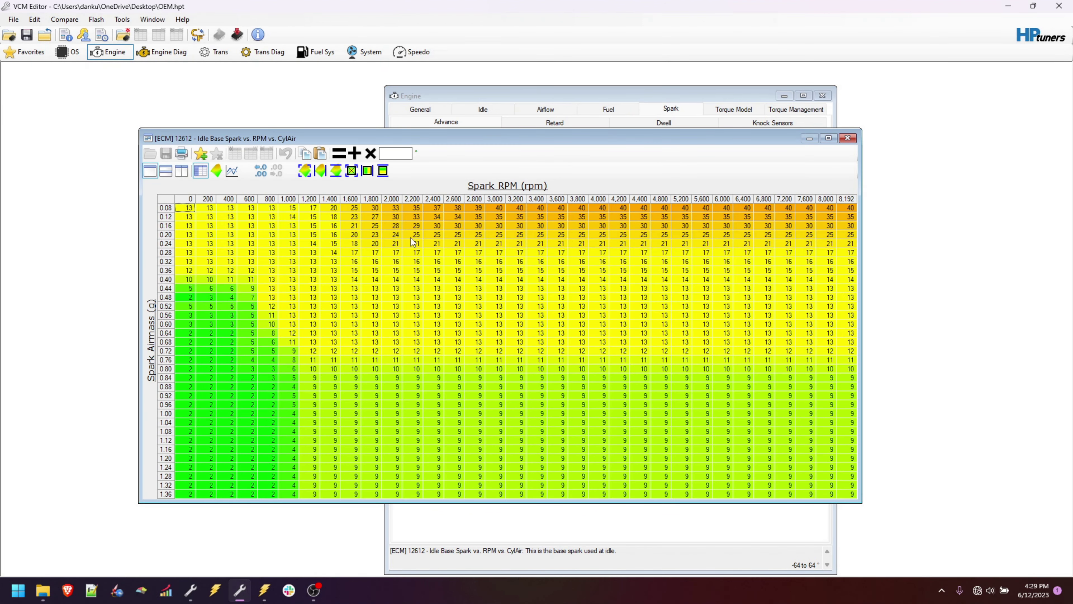
pyautogui.moveTo(189, 208); pyautogui.dragTo(261, 269)
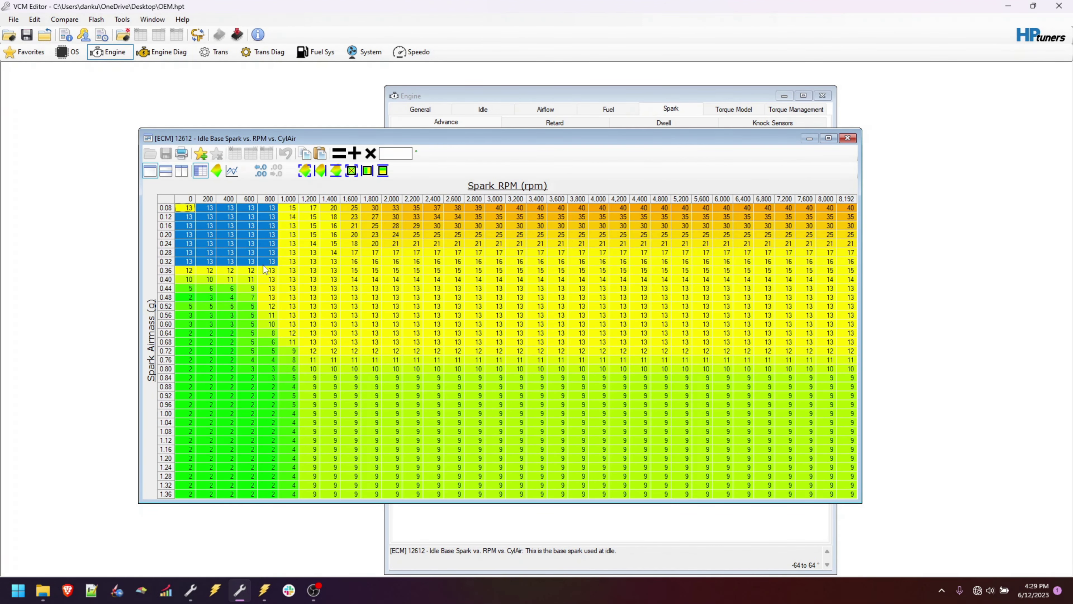
pyautogui.click(344, 282)
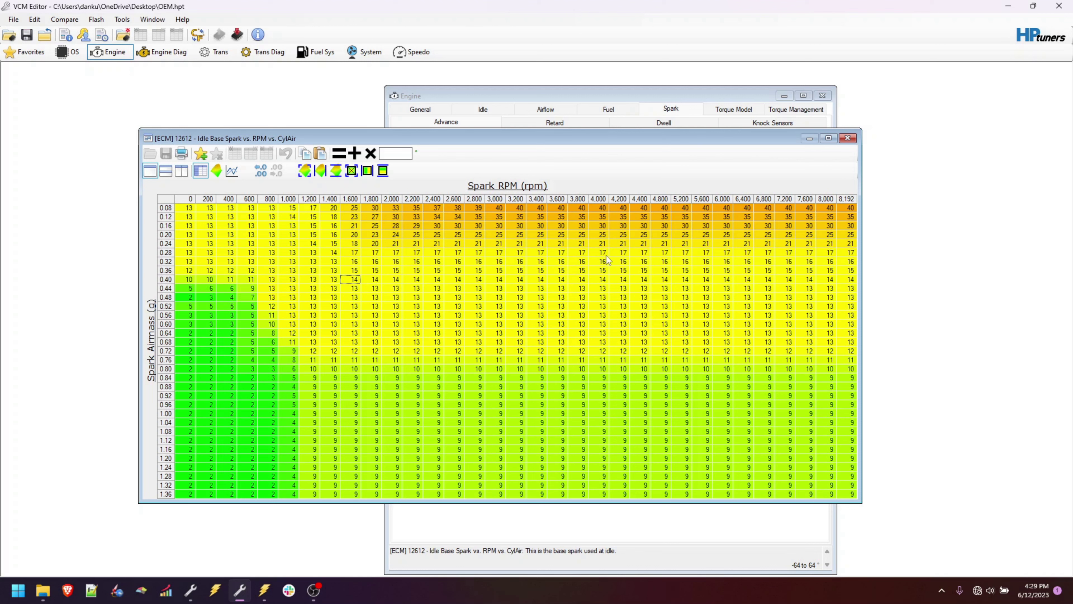
pyautogui.click(847, 138)
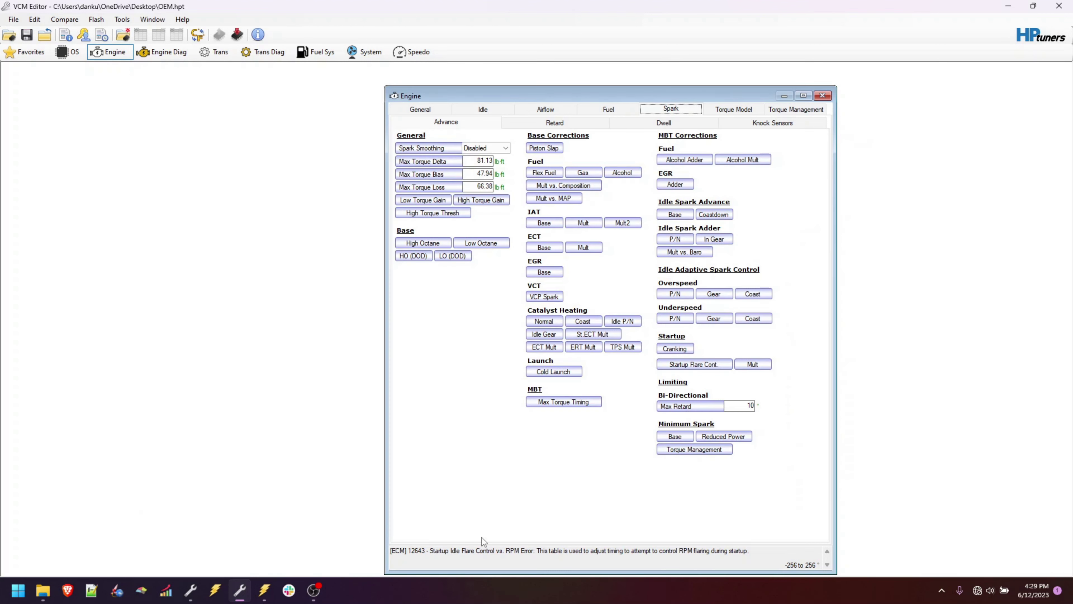
# - In the tune, close Idle Base Spark and open Minimum Idle Speed vs. VSS maximized
pyautogui.click(190, 590)
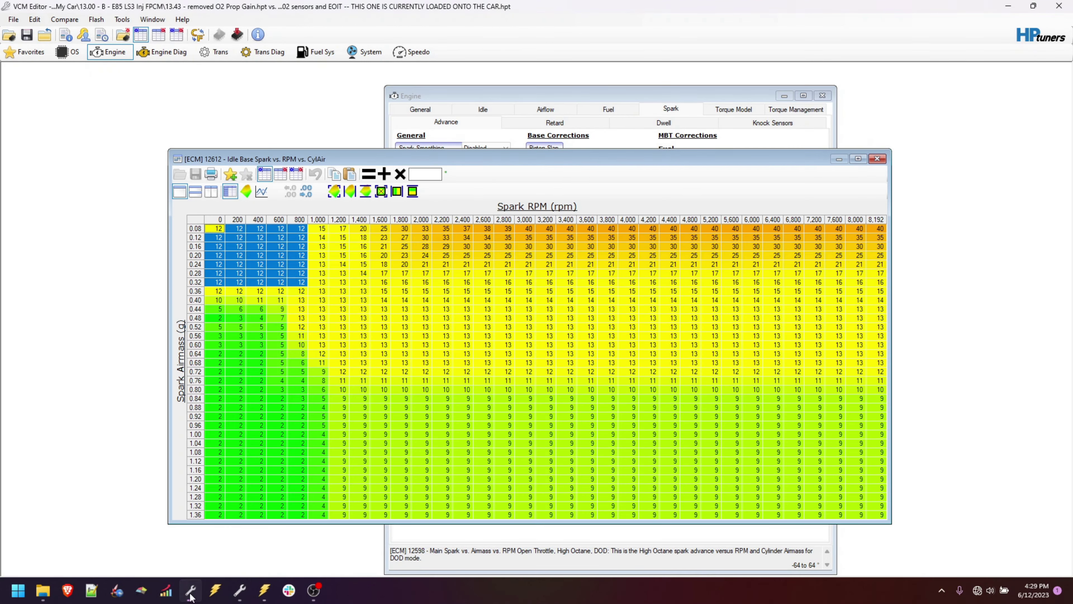
pyautogui.click(878, 159)
pyautogui.click(484, 110)
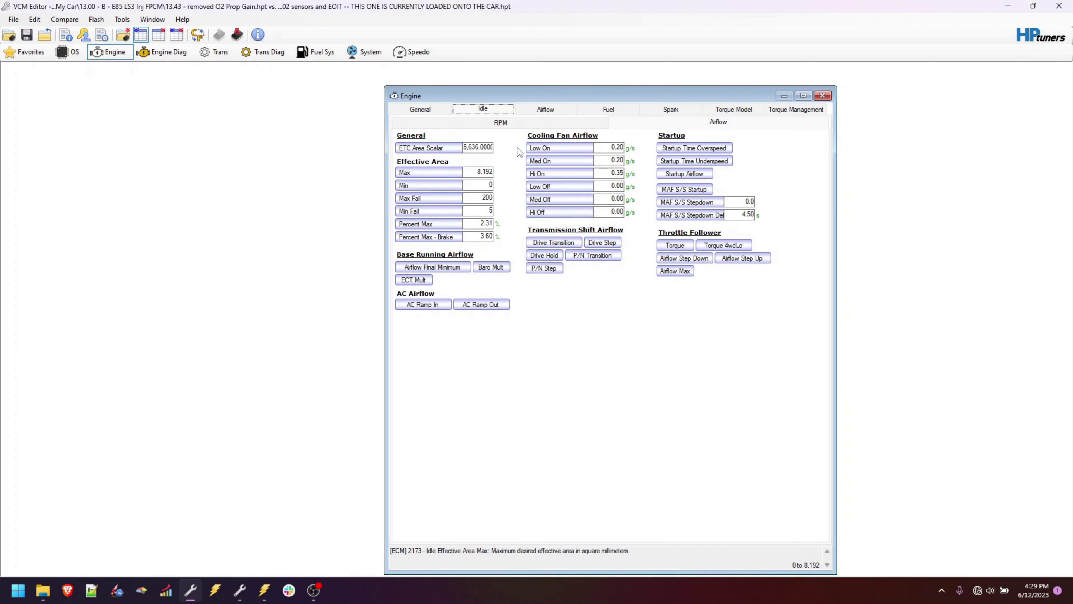
pyautogui.click(540, 122)
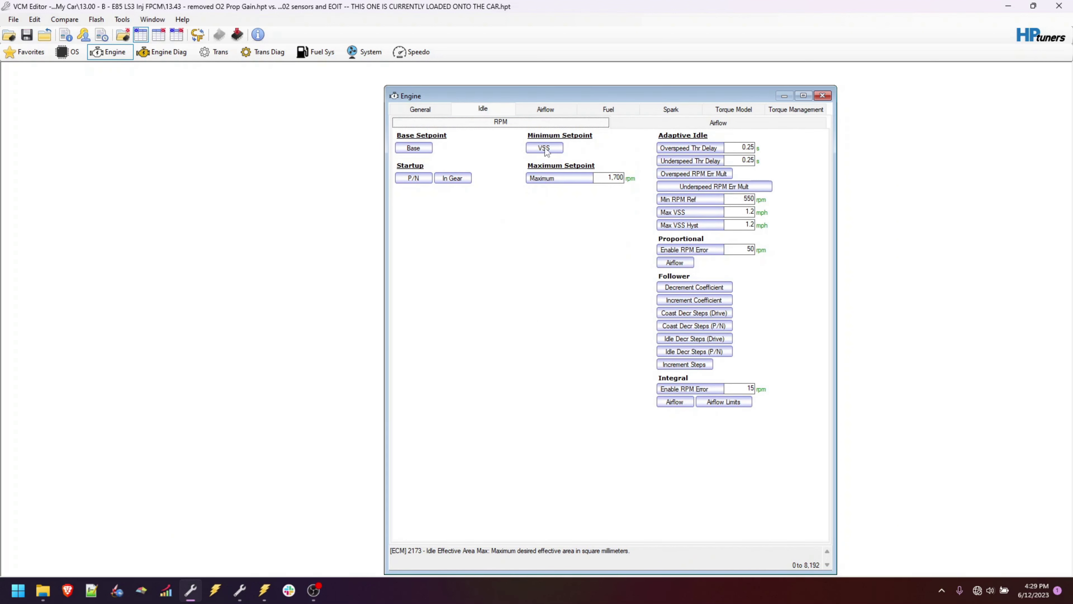
pyautogui.click(547, 148)
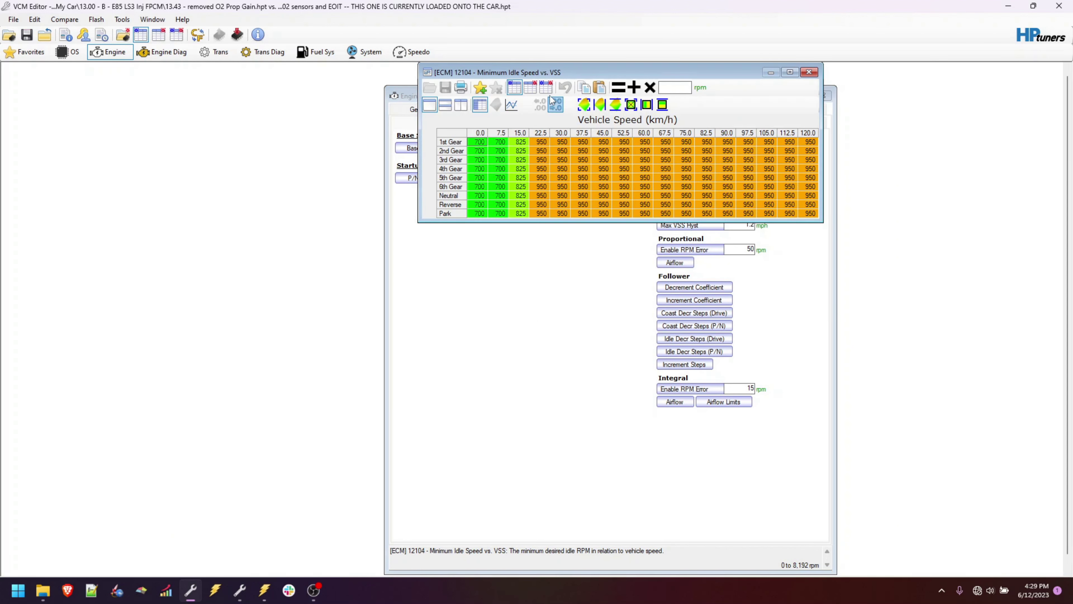
pyautogui.moveTo(565, 74); pyautogui.dragTo(509, 111)
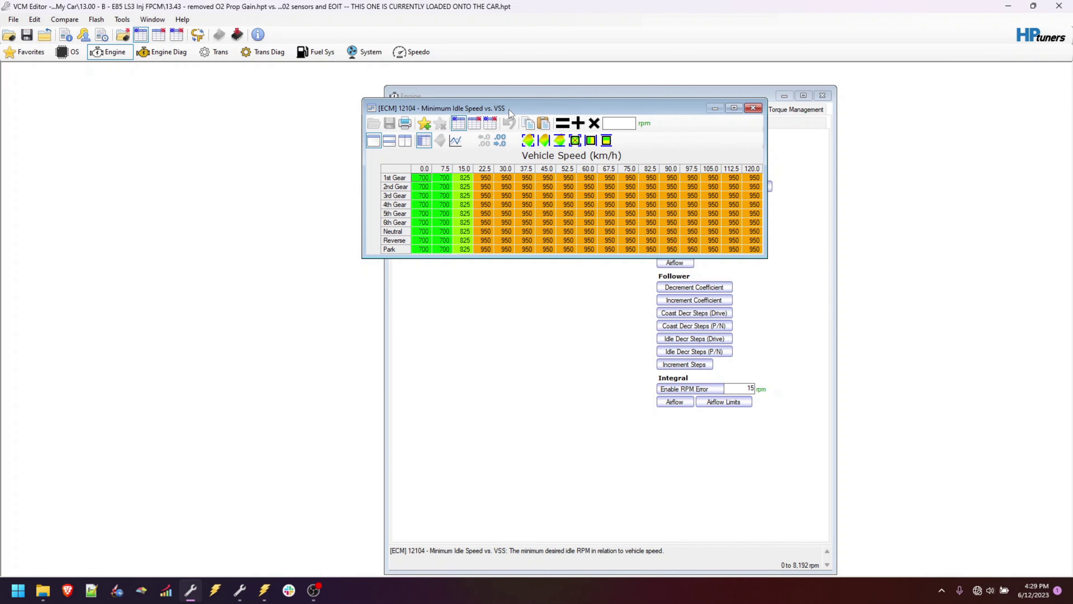
pyautogui.doubleClick(509, 110)
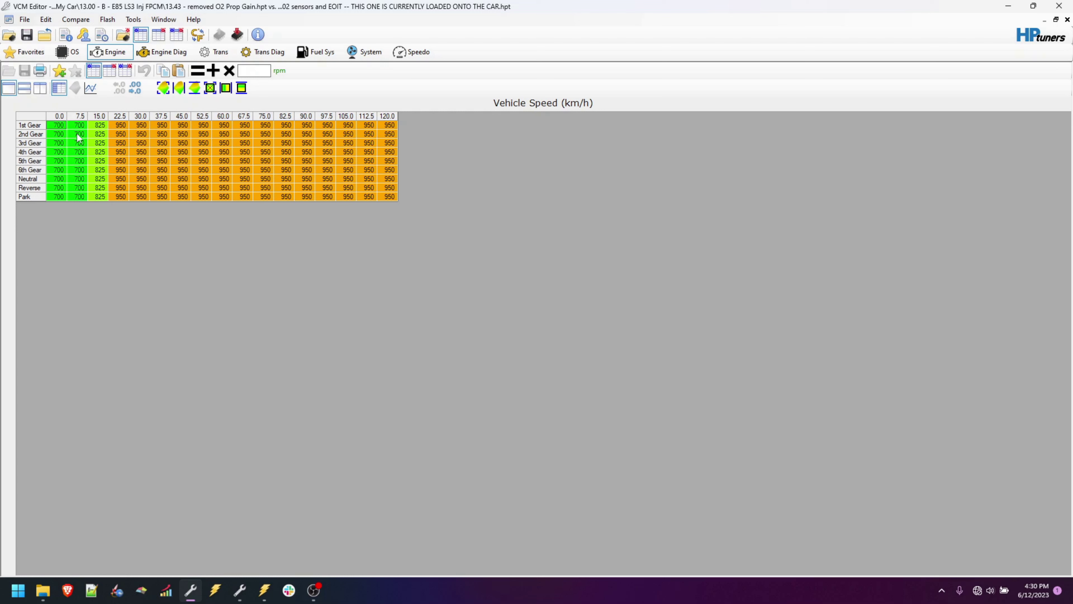
pyautogui.click(44, 119)
pyautogui.hotkey('ctrl', 'c')
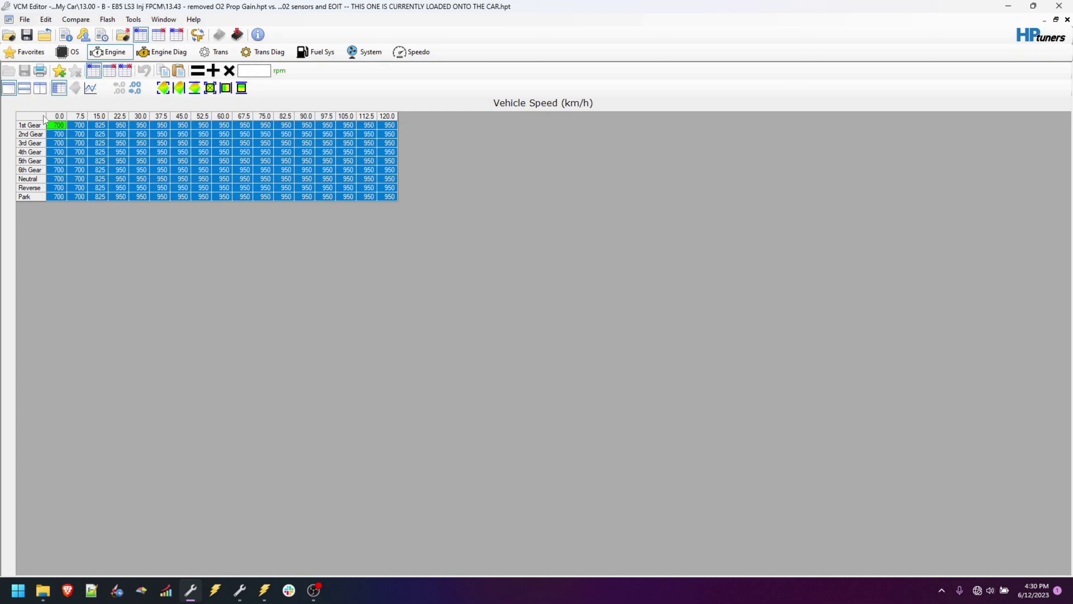
pyautogui.click(262, 71)
pyautogui.write('550')
pyautogui.click(197, 70)
pyautogui.click(223, 161)
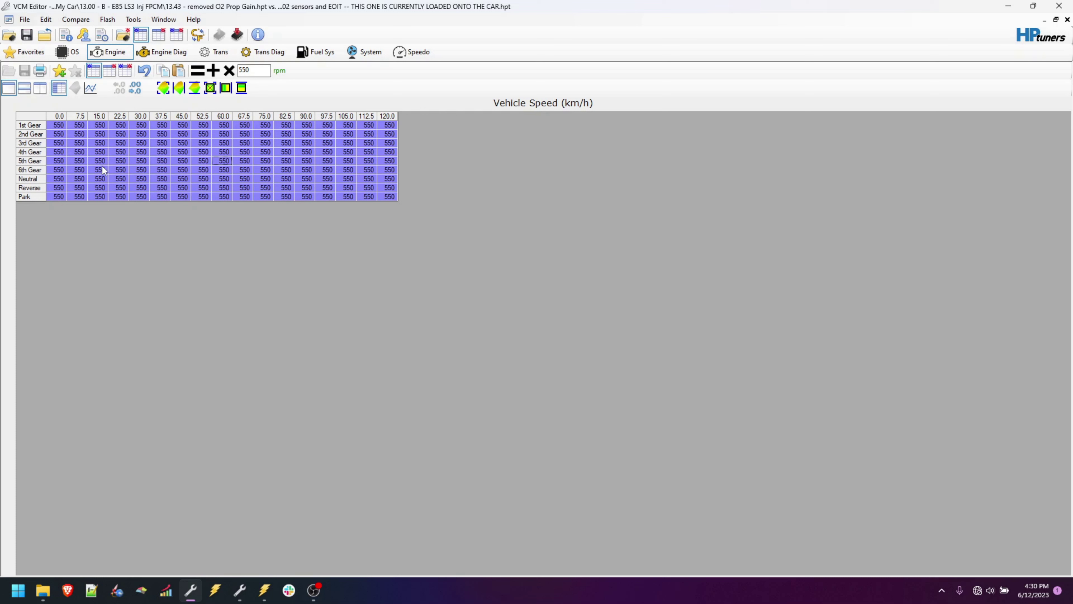
pyautogui.moveTo(82, 126); pyautogui.dragTo(98, 198)
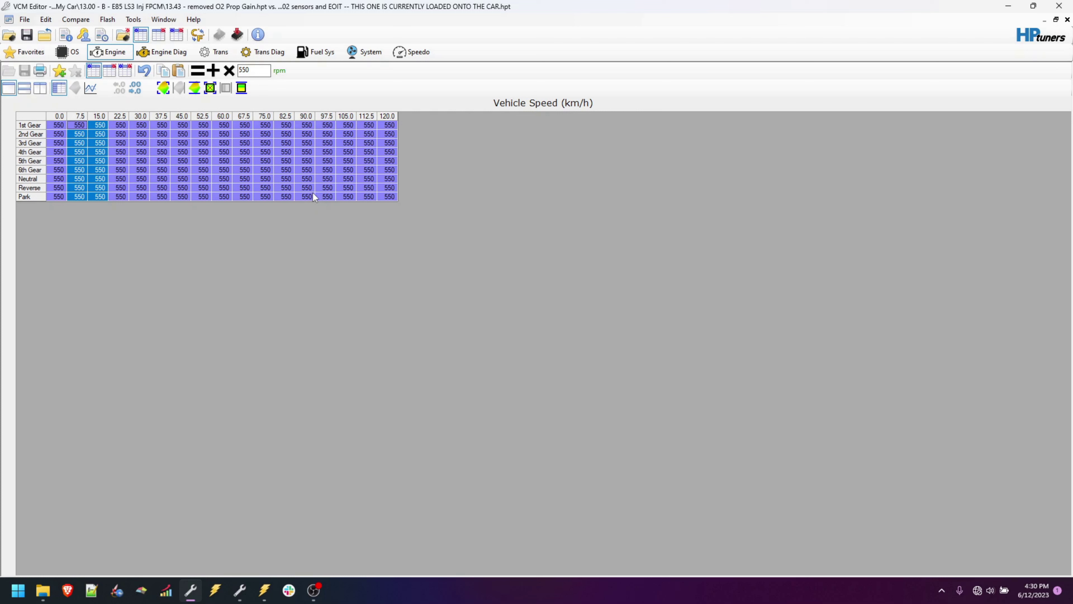
pyautogui.click(160, 187)
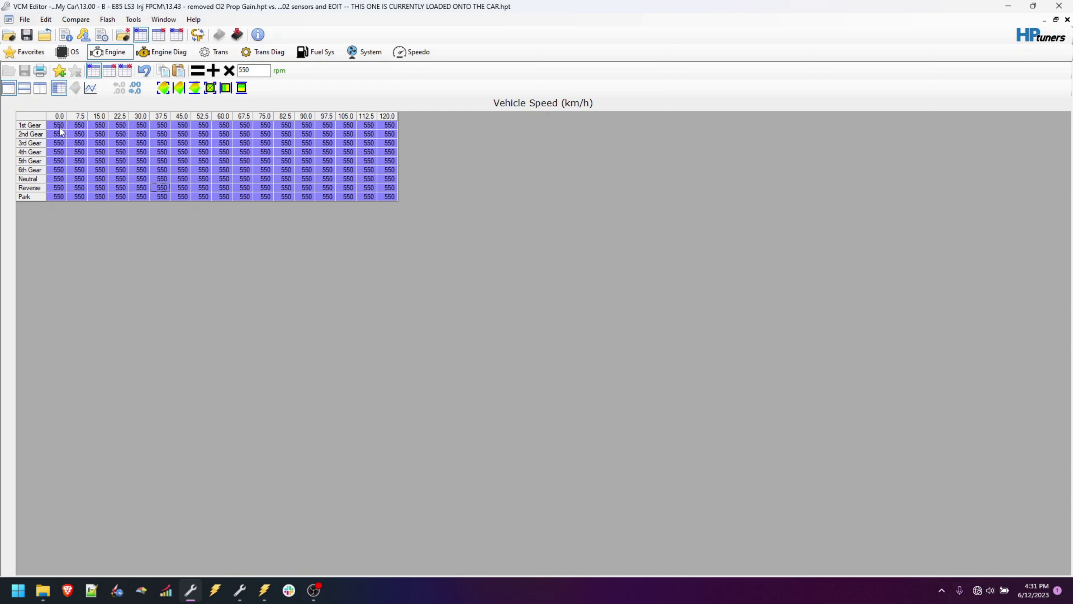
pyautogui.moveTo(59, 125); pyautogui.dragTo(418, 195)
pyautogui.hotkey('ctrl', 'v')
pyautogui.click(265, 152)
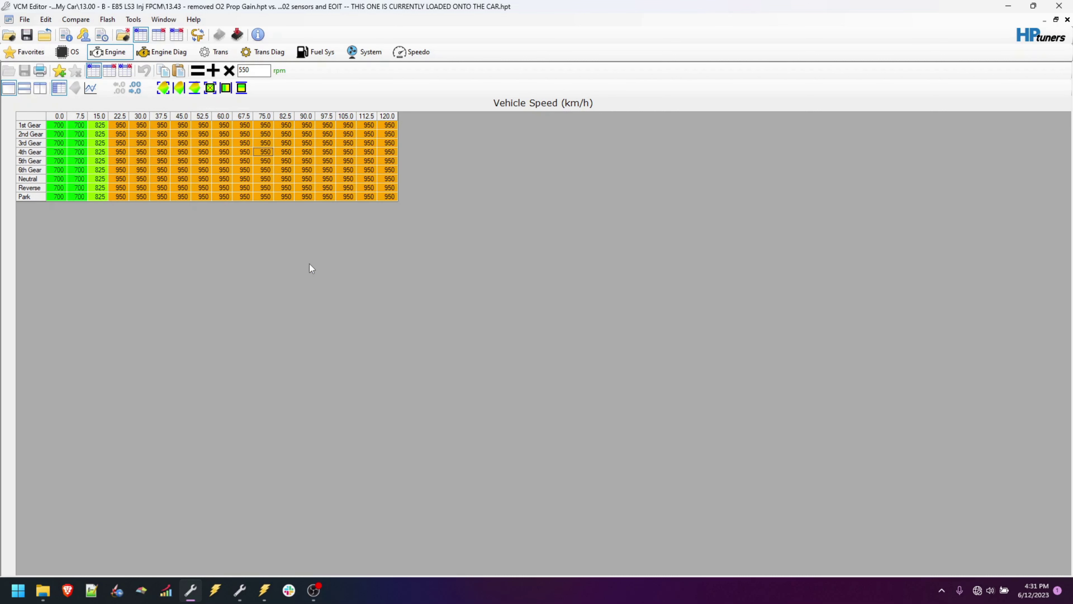